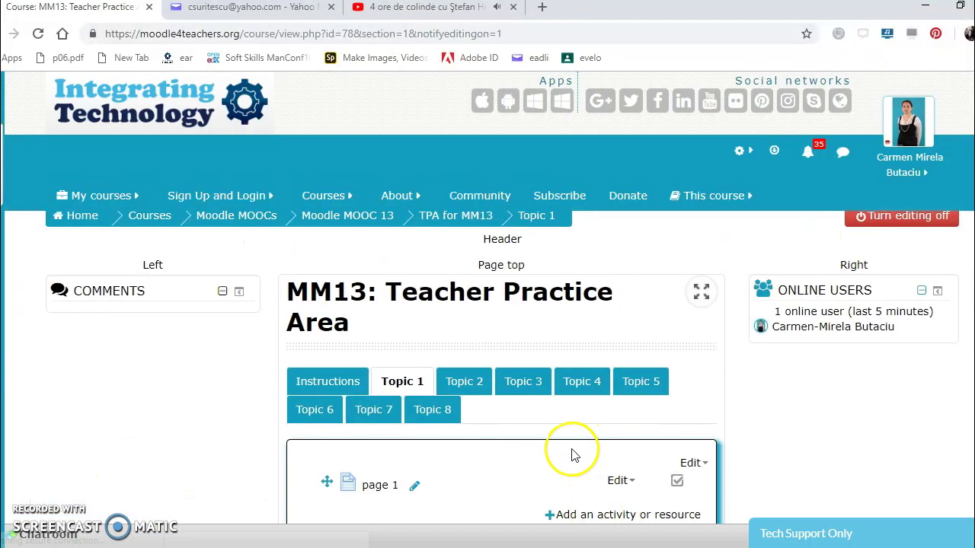
# Step: Open Topic 2 of the Teacher Practice Area course and bring up its list of activities and resources to add
pyautogui.scroll(-1, 577, 401)
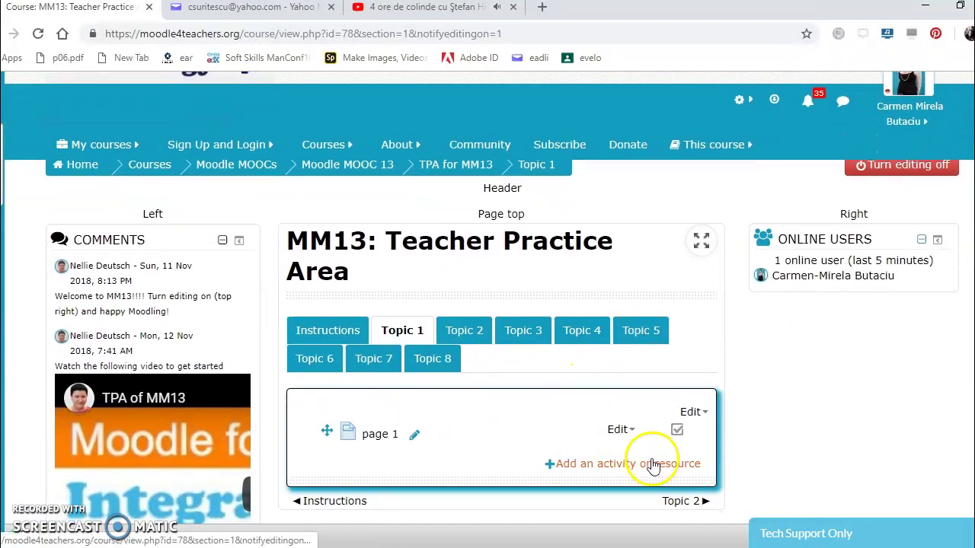
pyautogui.click(469, 332)
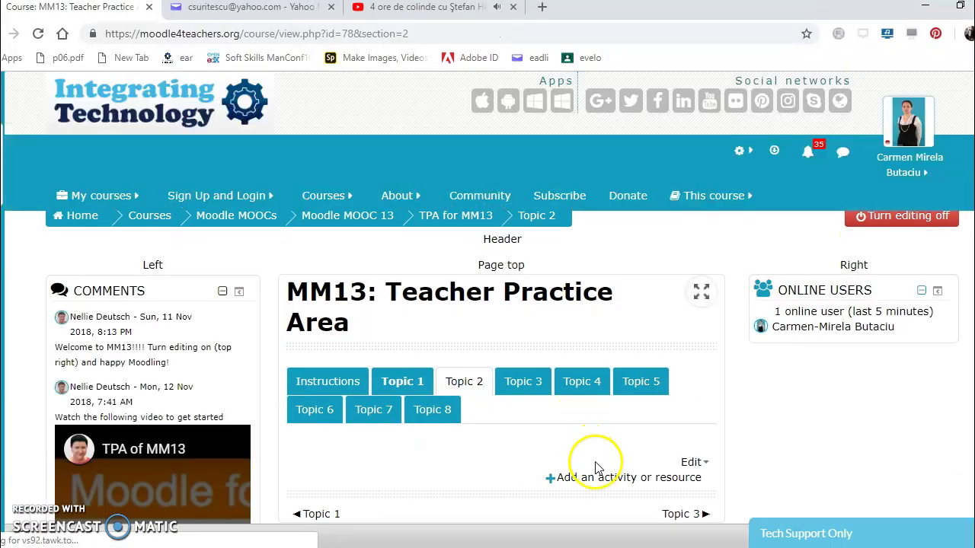
pyautogui.click(600, 478)
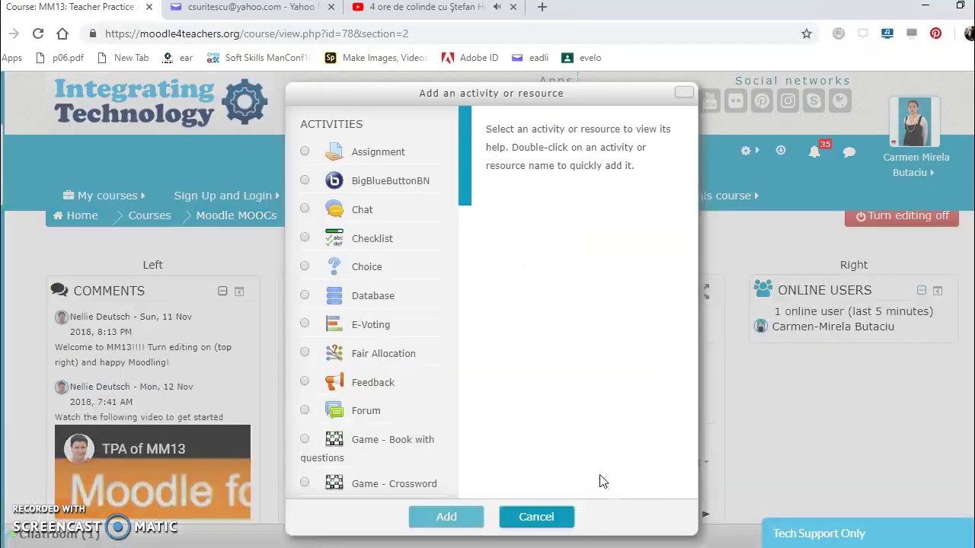
# Step: Read the help descriptions of the Assignment, BigBlueButtonBN, Chat, Checklist and Choice activities
pyautogui.click(402, 156)
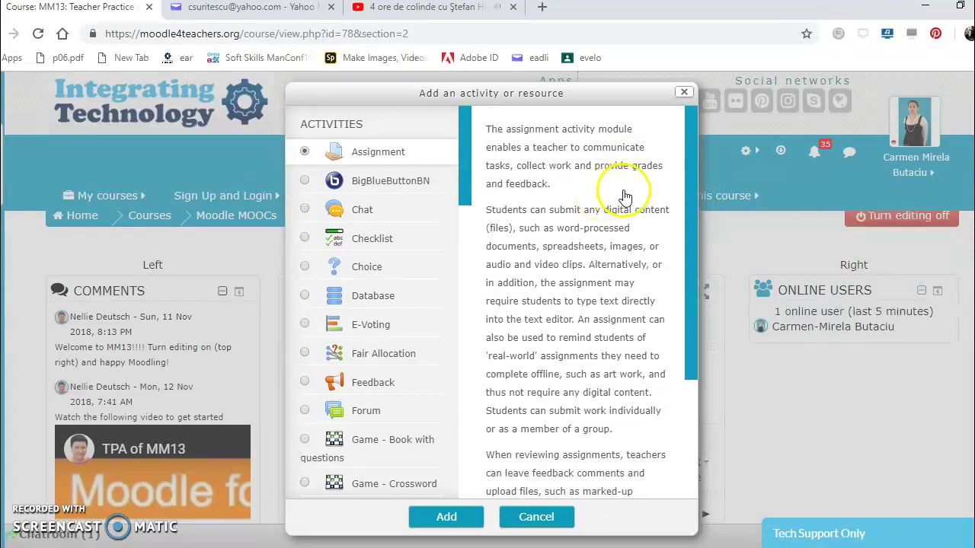
pyautogui.click(397, 186)
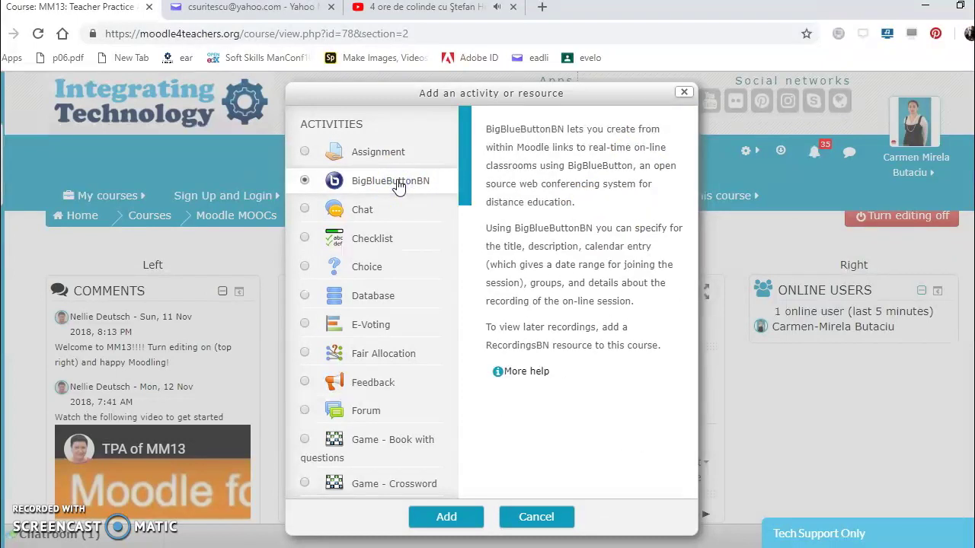
pyautogui.click(378, 216)
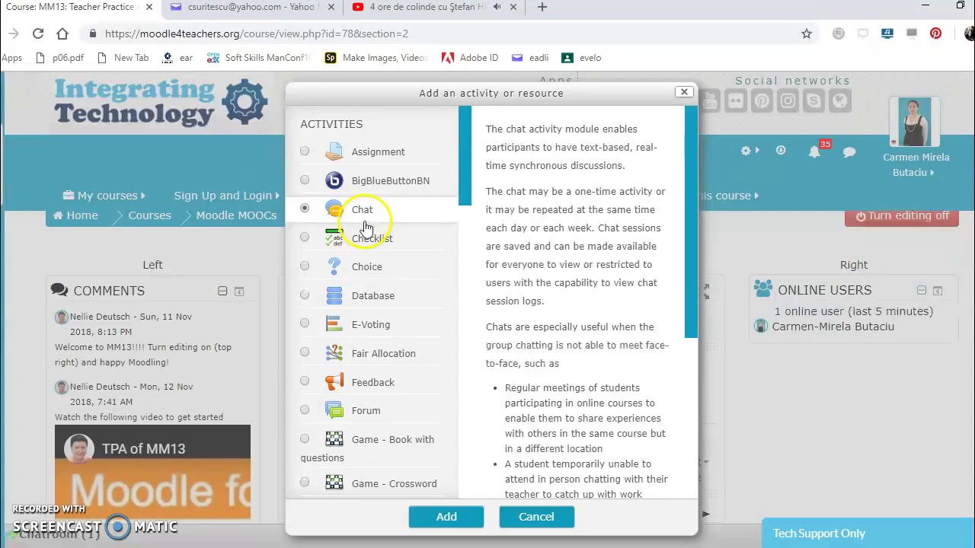
pyautogui.click(366, 239)
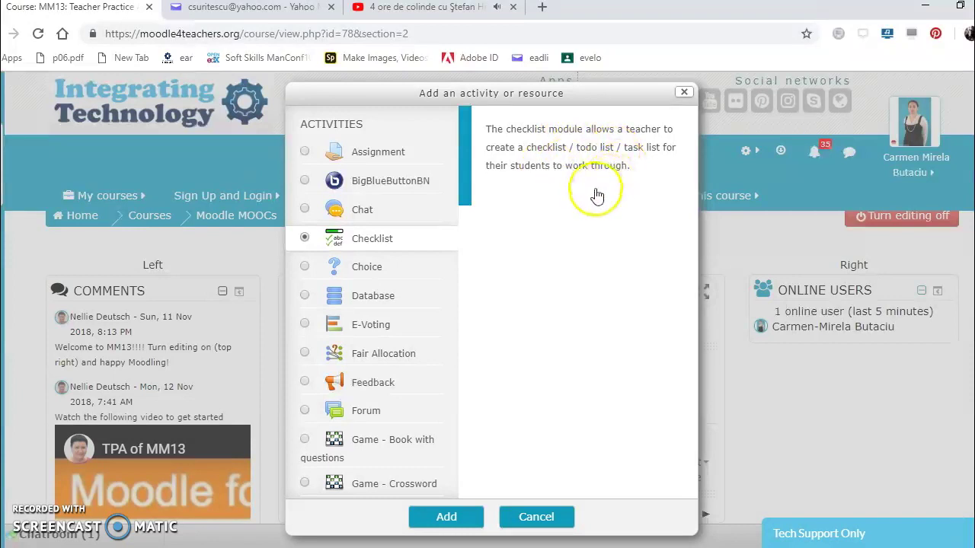
pyautogui.click(378, 268)
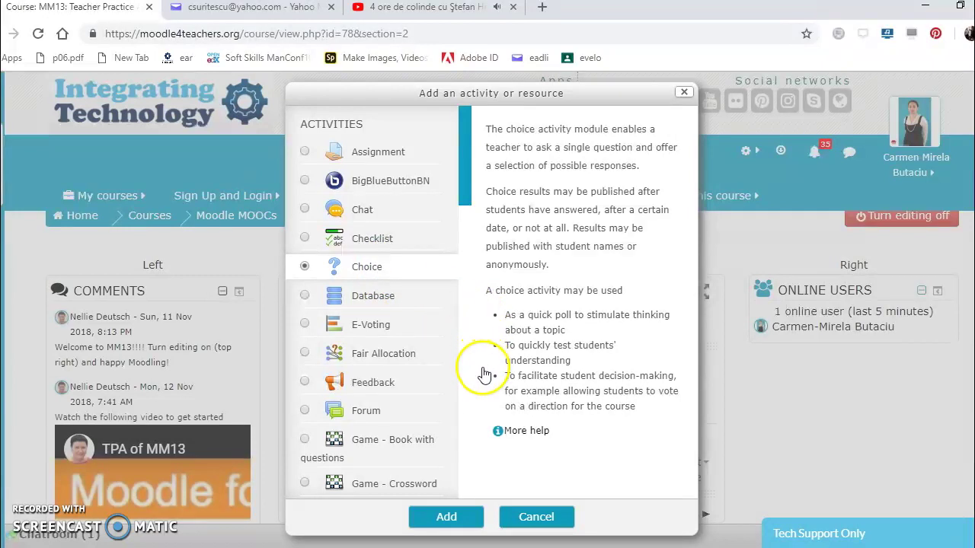
# Step: Review the help descriptions of the Database, E-Voting, Fair Allocation and Feedback activities, including the uses listed for Database and Feedback
pyautogui.click(368, 305)
pyautogui.moveTo(691, 311); pyautogui.dragTo(691, 485)
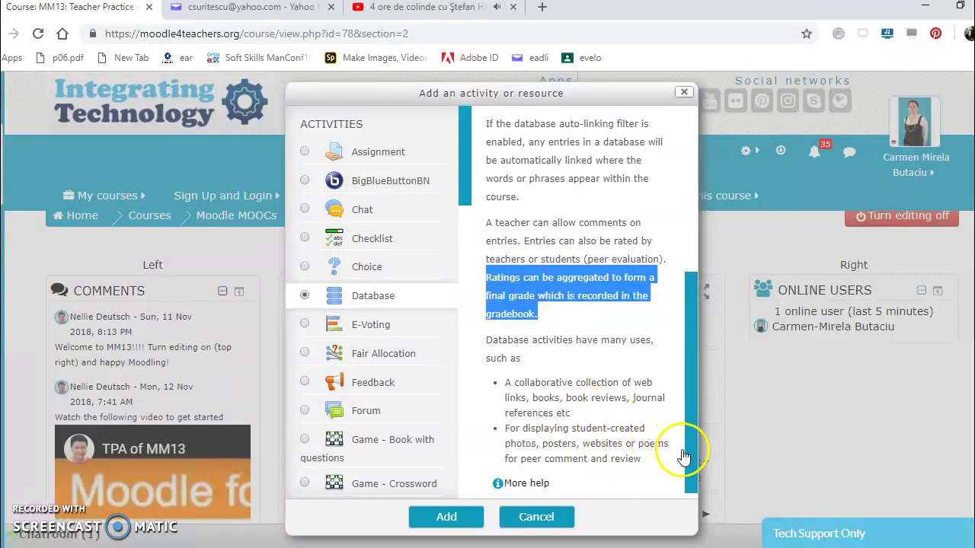
pyautogui.rightClick(374, 322)
pyautogui.click(357, 335)
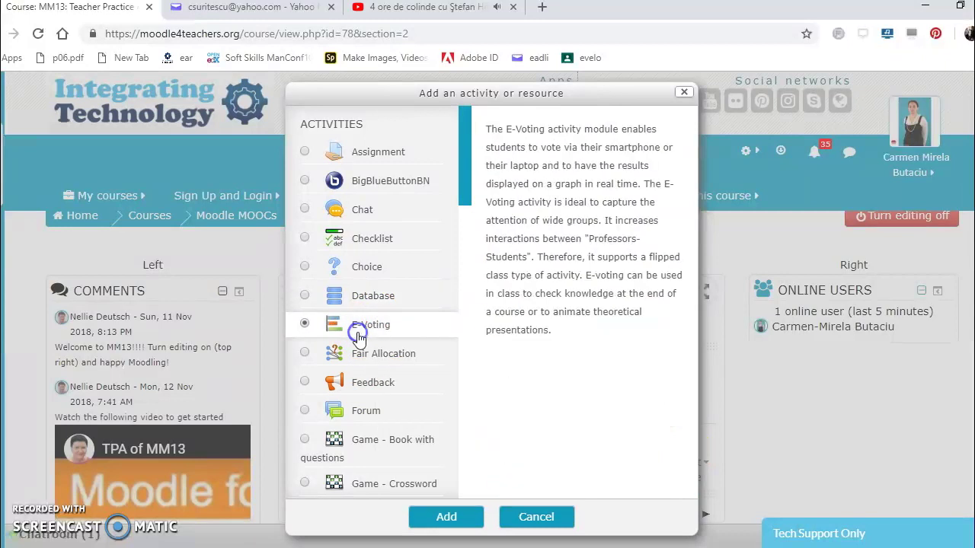
pyautogui.click(365, 356)
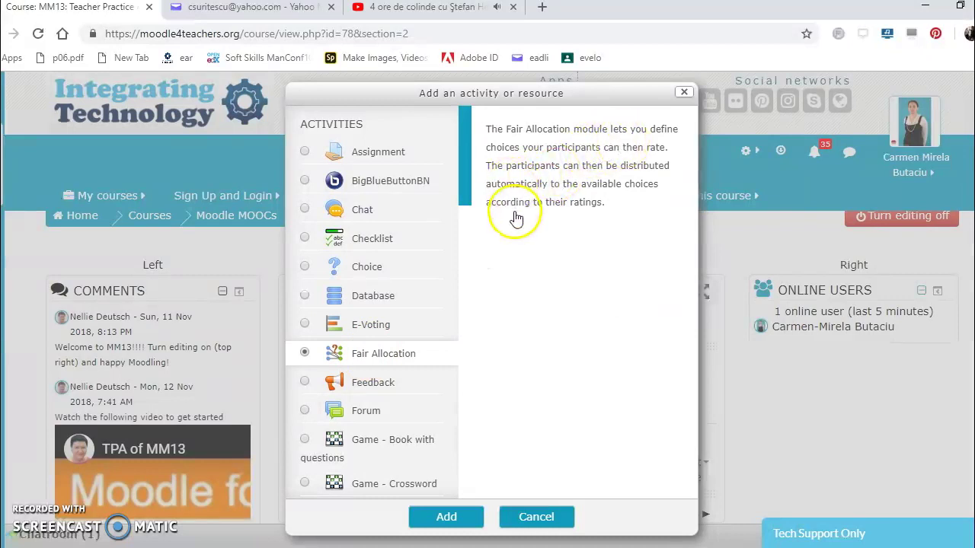
pyautogui.click(366, 395)
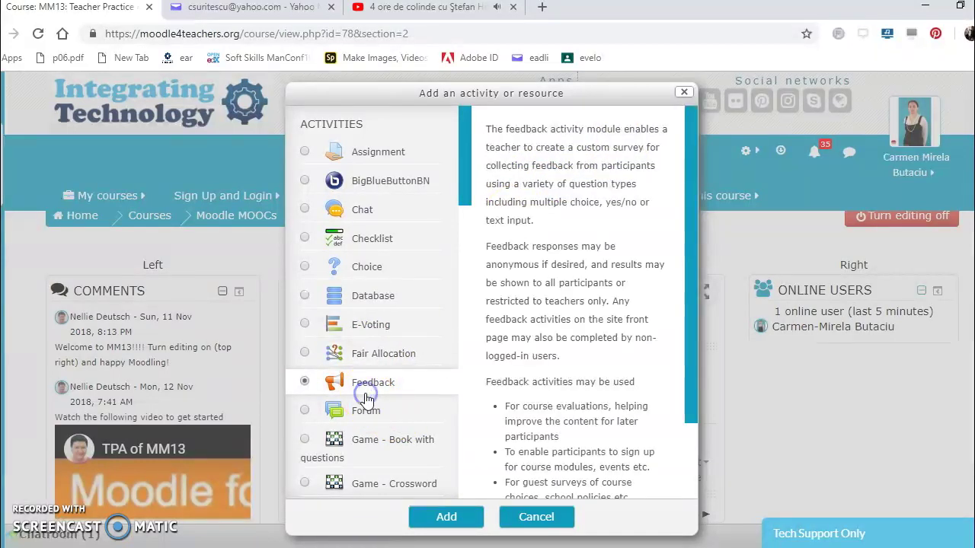
pyautogui.moveTo(692, 358); pyautogui.dragTo(691, 409)
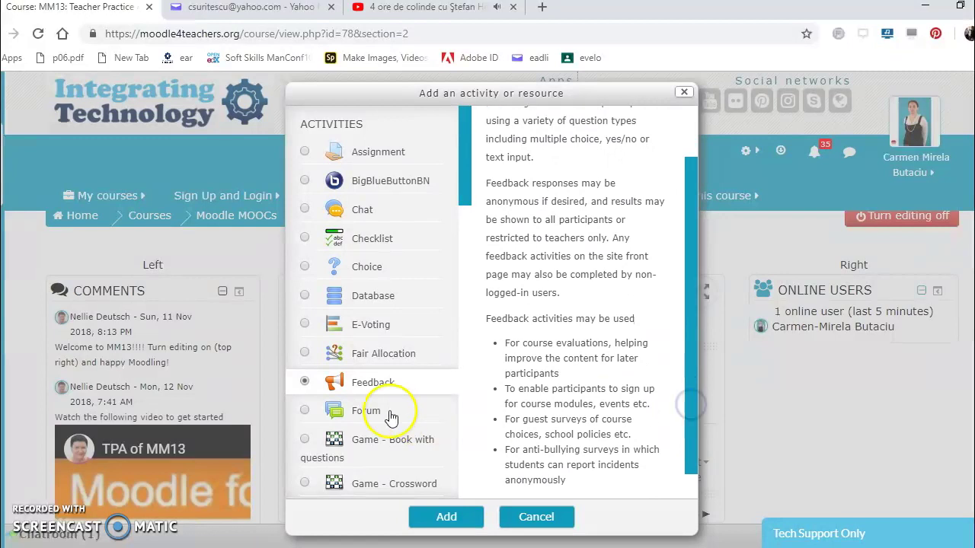
# Step: Read the help descriptions of the Forum and Glossary activities
pyautogui.click(389, 415)
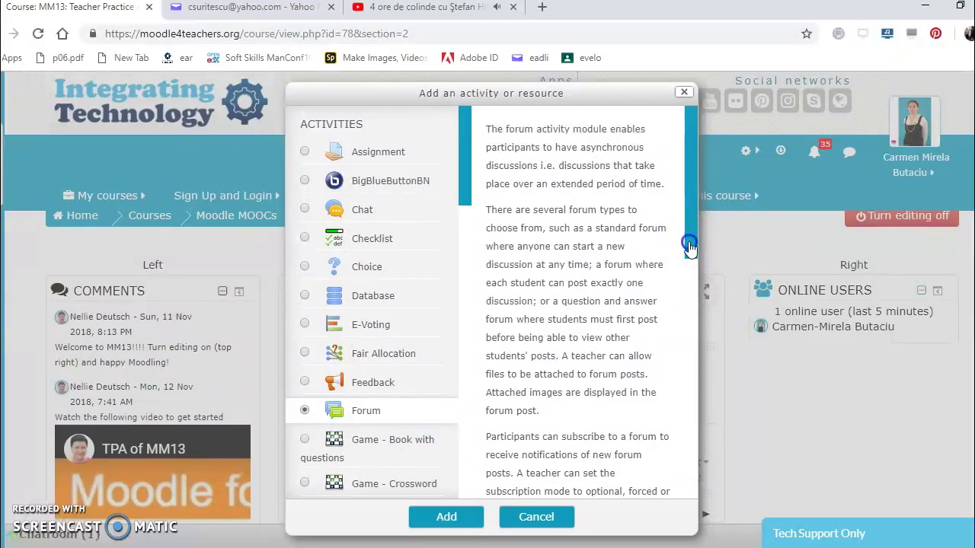
pyautogui.scroll(-2, 690, 264)
pyautogui.moveTo(469, 200); pyautogui.dragTo(474, 278)
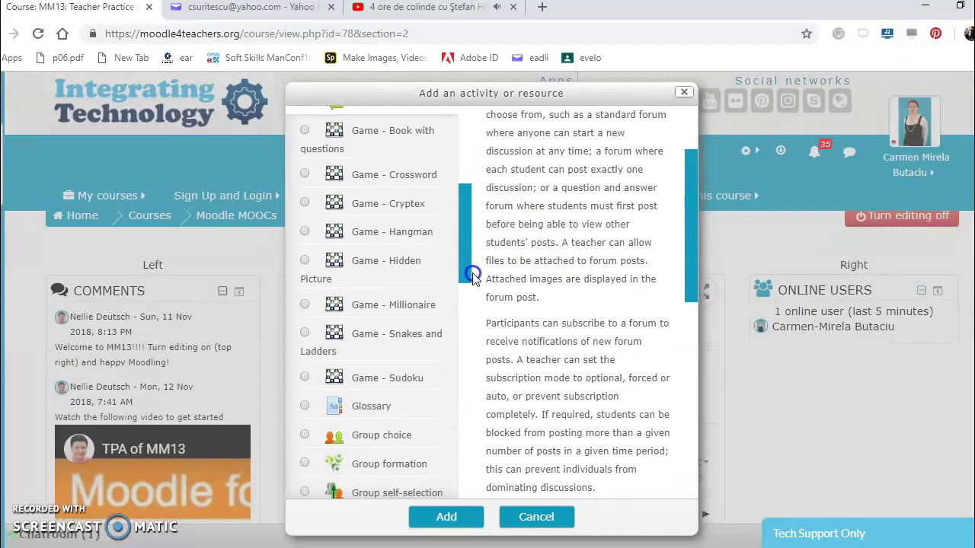
pyautogui.click(375, 411)
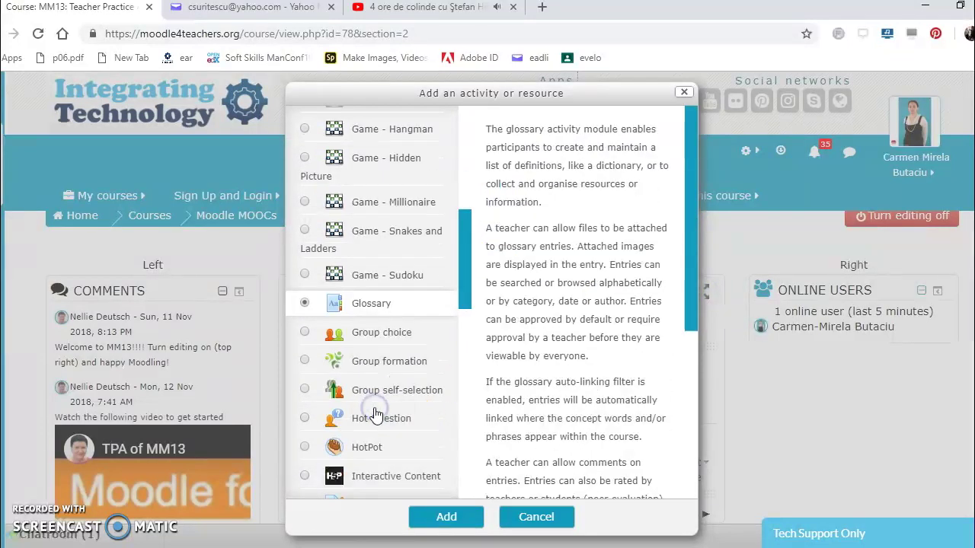
pyautogui.doubleClick(683, 316)
pyautogui.moveTo(687, 309); pyautogui.dragTo(696, 438)
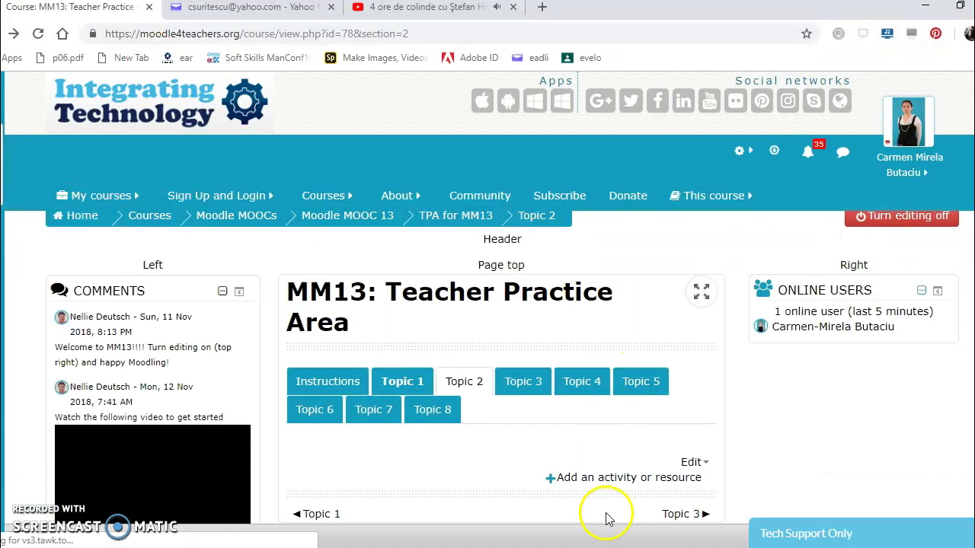
# Step: Reopen the activity chooser for Topic 2 and read the description of the Read Aloud activity
pyautogui.click(594, 482)
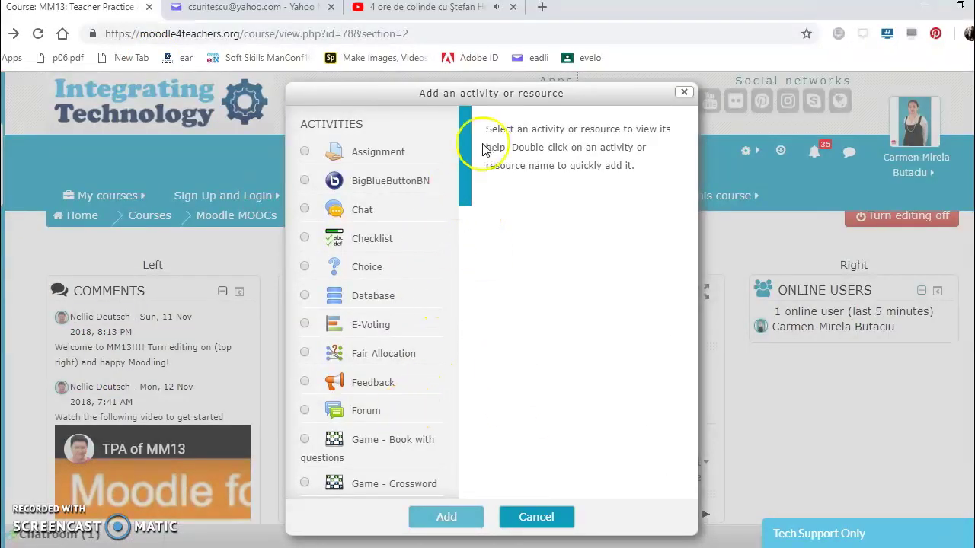
pyautogui.click(463, 177)
pyautogui.moveTo(463, 177); pyautogui.dragTo(475, 407)
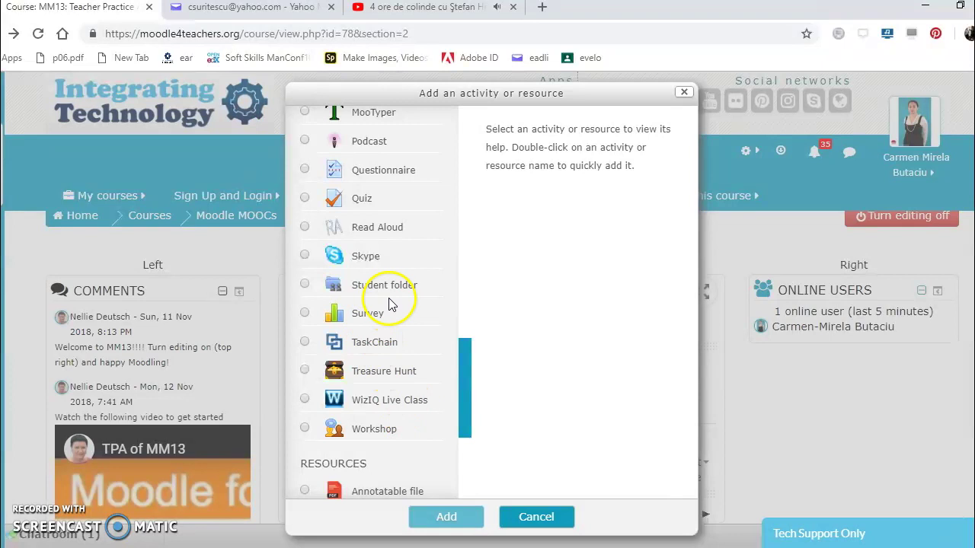
pyautogui.click(371, 237)
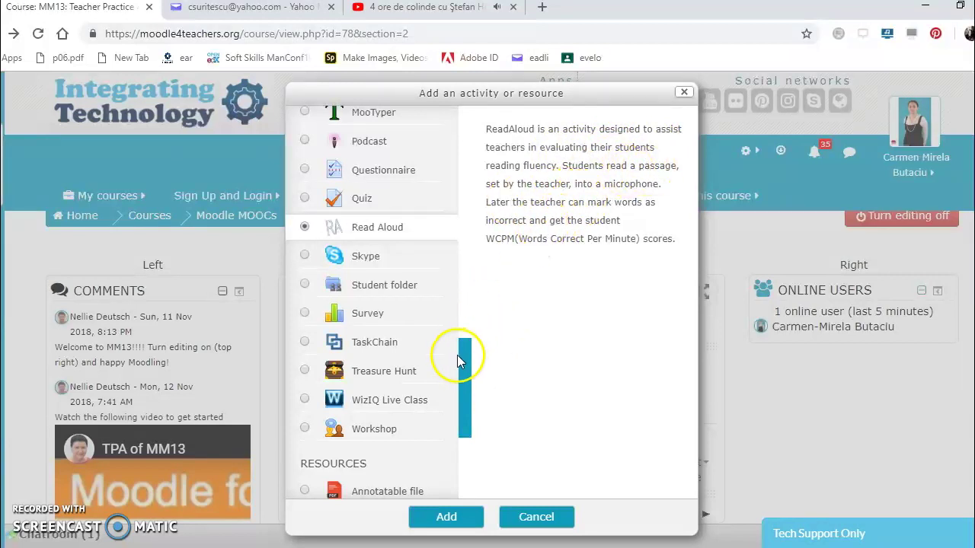
# Step: Read the help descriptions of the Quiz, Questionnaire, Podcast, MooTyper and Mindmap activities
pyautogui.moveTo(467, 365); pyautogui.dragTo(463, 333)
pyautogui.click(372, 326)
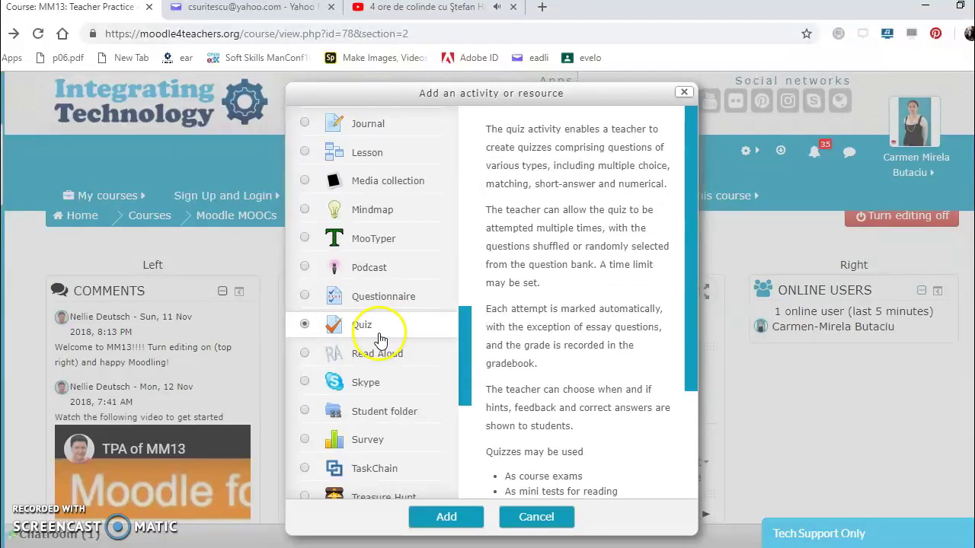
pyautogui.click(373, 305)
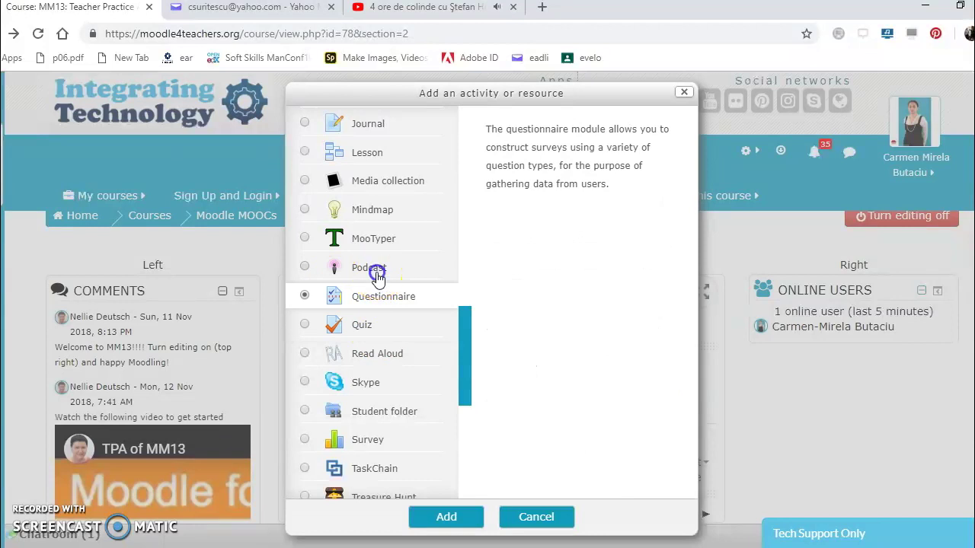
pyautogui.click(378, 278)
pyautogui.click(371, 249)
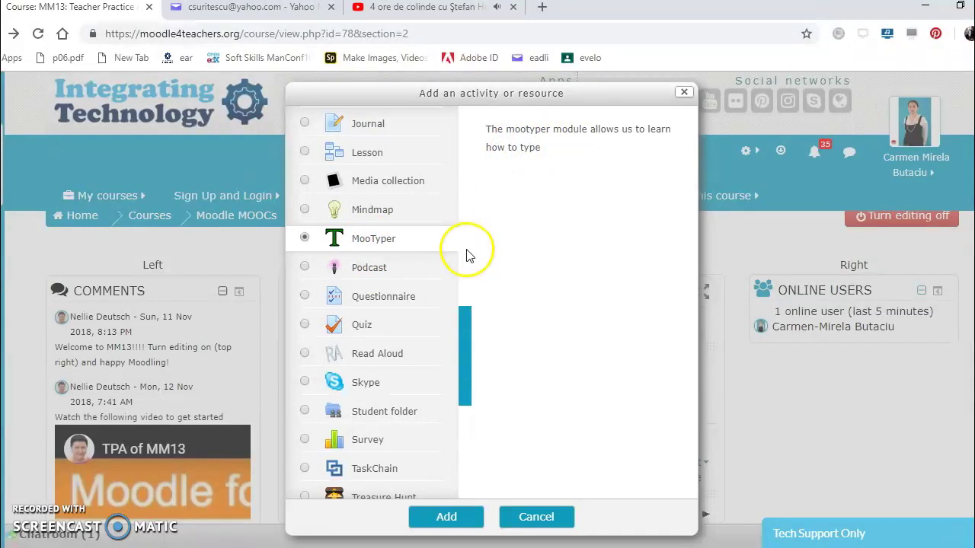
pyautogui.click(373, 213)
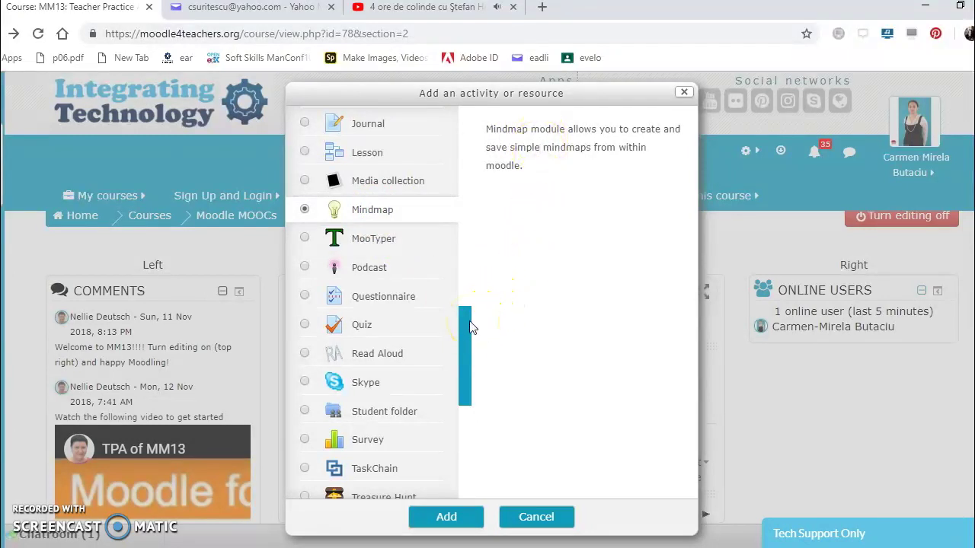
# Step: Read the help descriptions of the Media collection and Lesson activities, including the suggested uses for lessons
pyautogui.moveTo(466, 323); pyautogui.dragTo(461, 297)
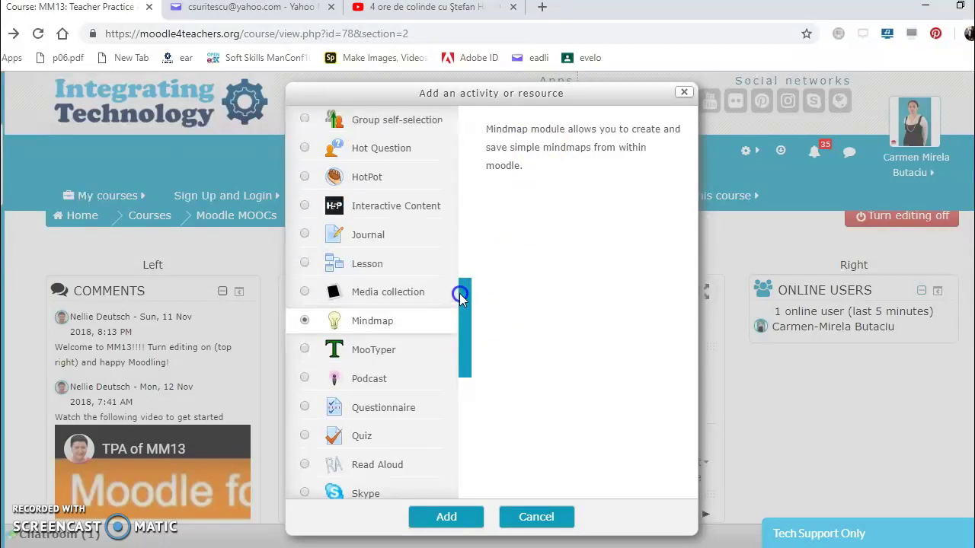
pyautogui.click(398, 306)
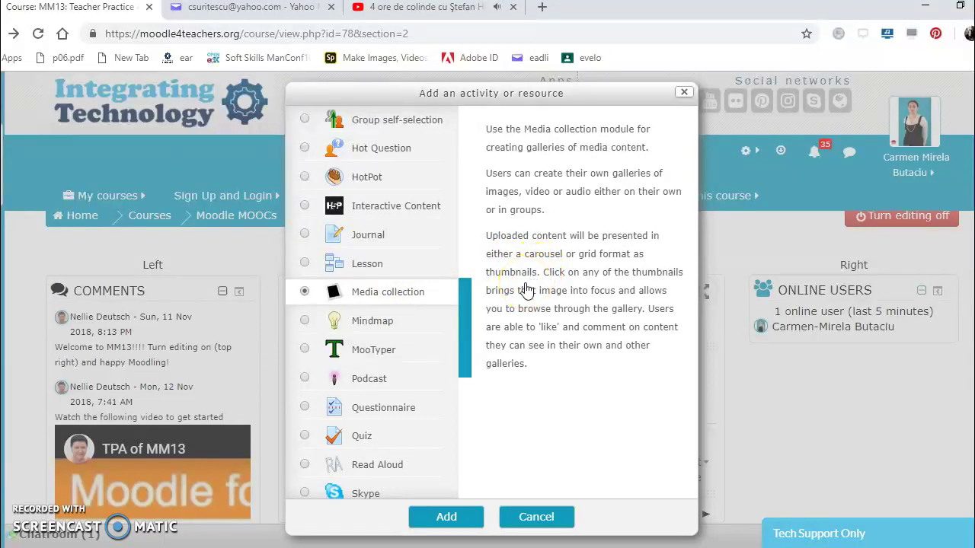
pyautogui.click(371, 266)
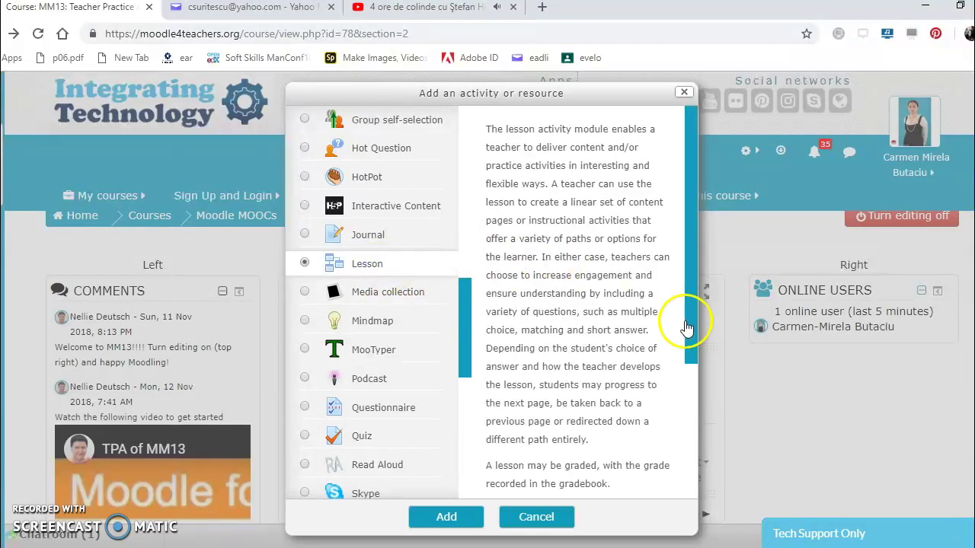
pyautogui.moveTo(691, 326); pyautogui.dragTo(688, 420)
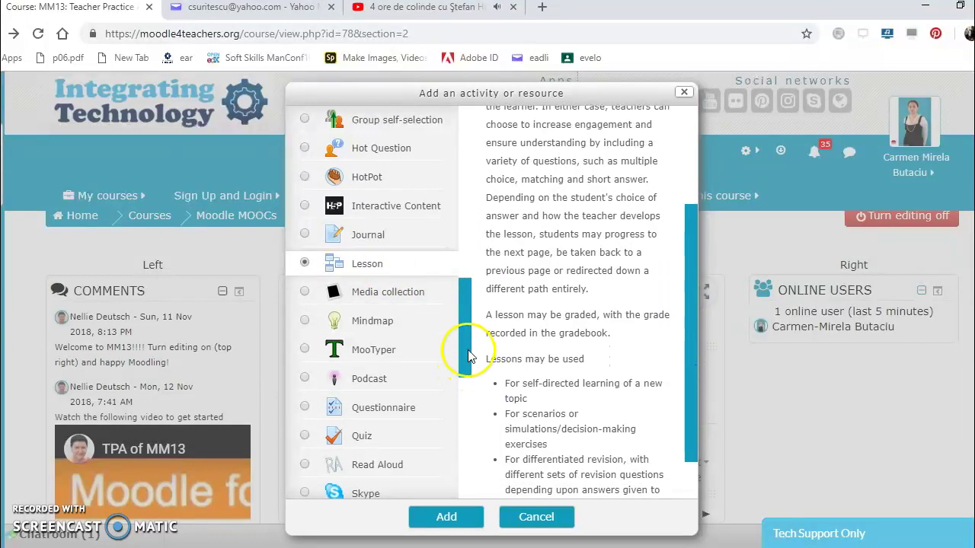
# Step: Examine the help descriptions of the Journal, Interactive Content, HotPot, Hot Question and Group self-selection activities
pyautogui.moveTo(470, 349); pyautogui.dragTo(455, 299)
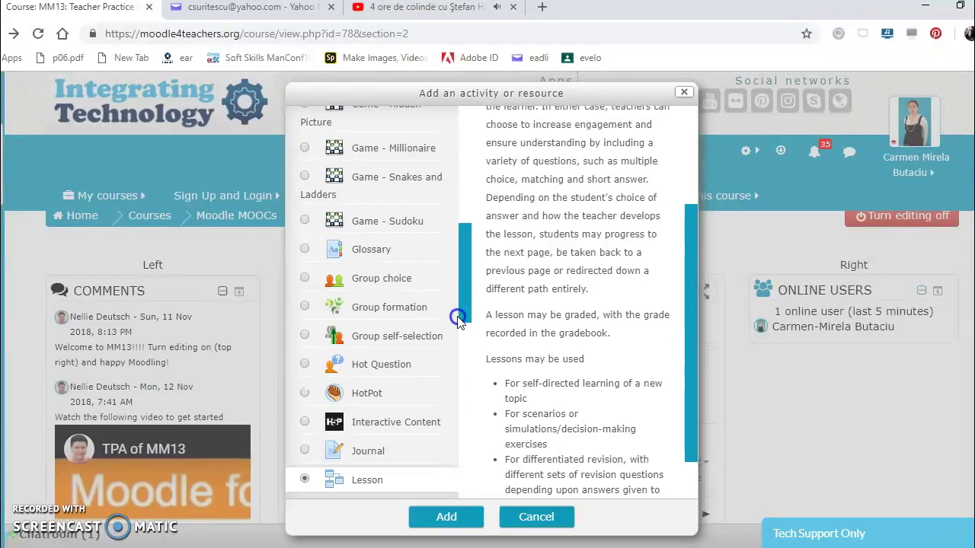
pyautogui.scroll(-2, 461, 305)
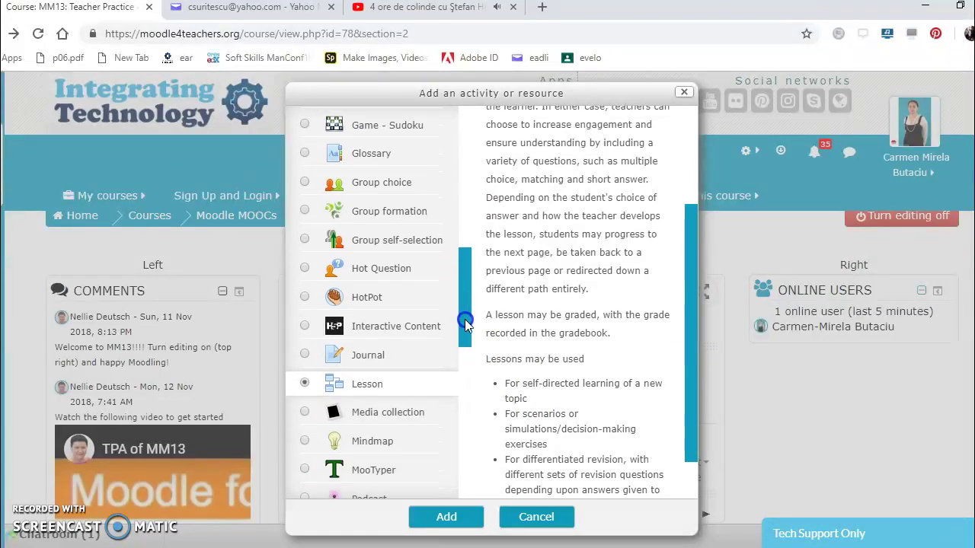
pyautogui.click(376, 356)
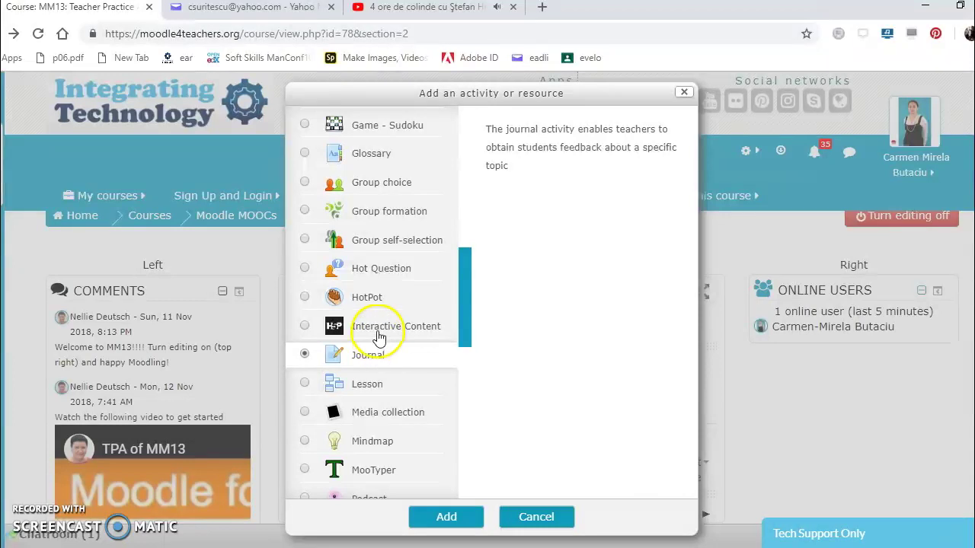
pyautogui.click(379, 334)
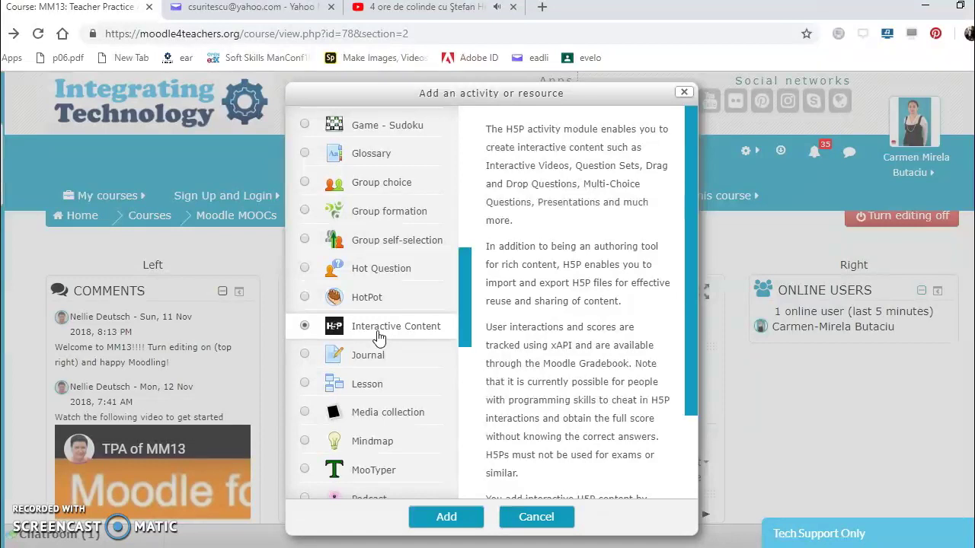
pyautogui.click(370, 303)
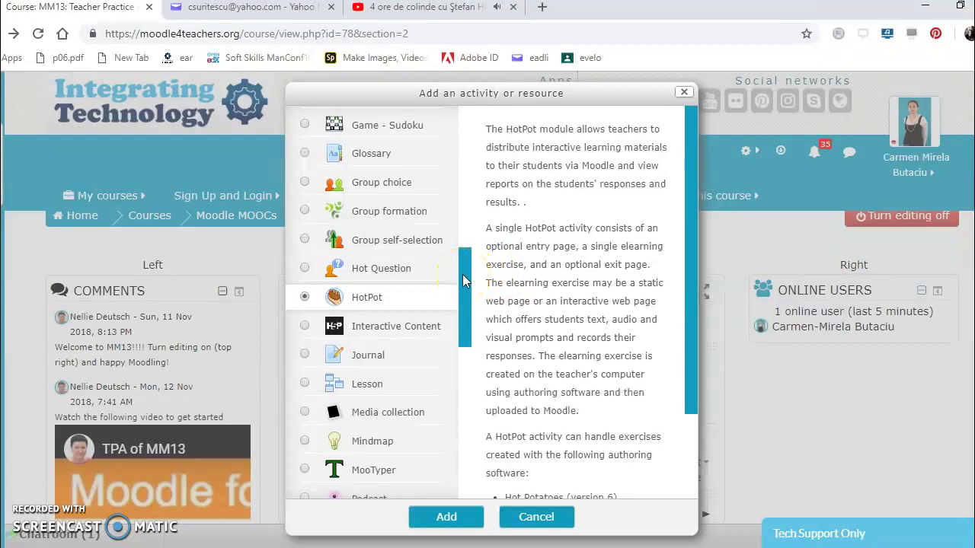
pyautogui.click(412, 280)
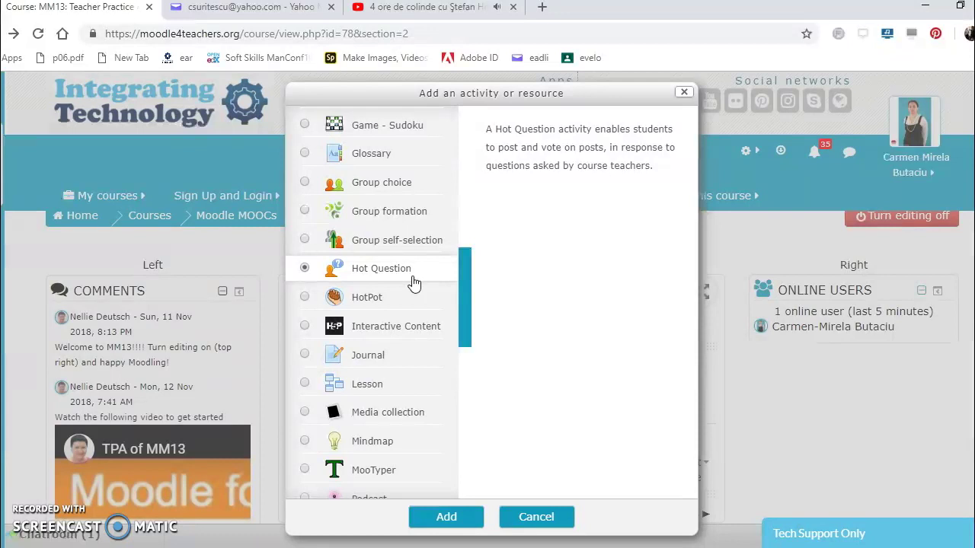
pyautogui.click(397, 248)
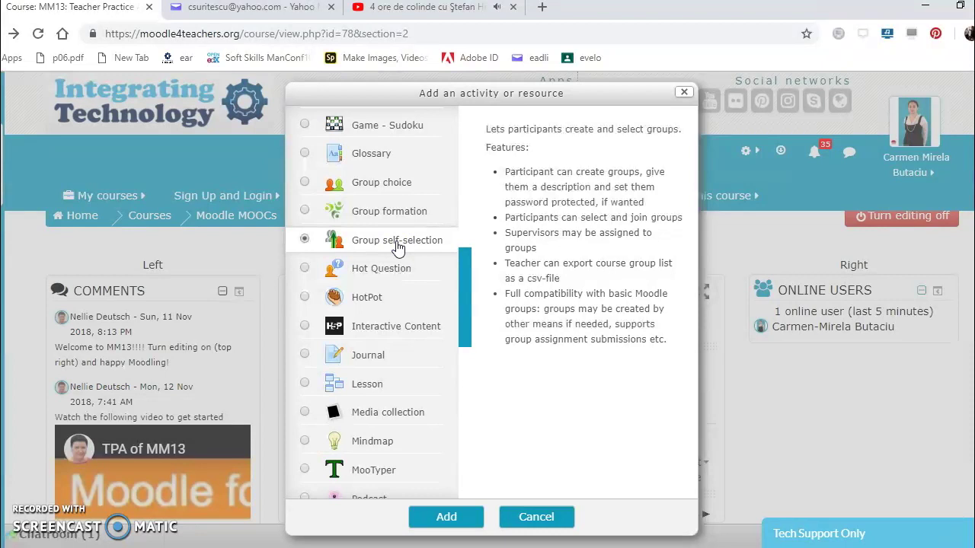
# Step: Read the help descriptions of the Group formation and Group choice activities
pyautogui.click(390, 222)
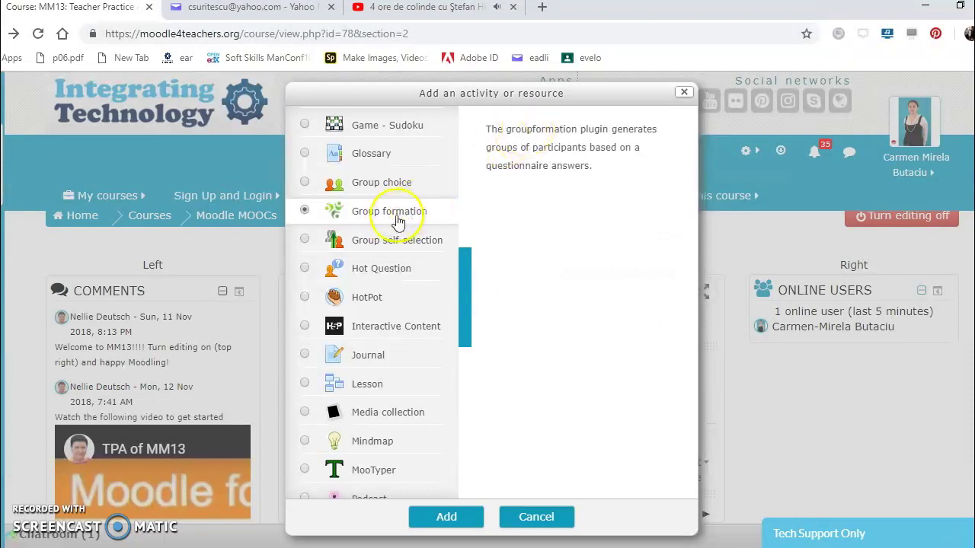
pyautogui.click(379, 188)
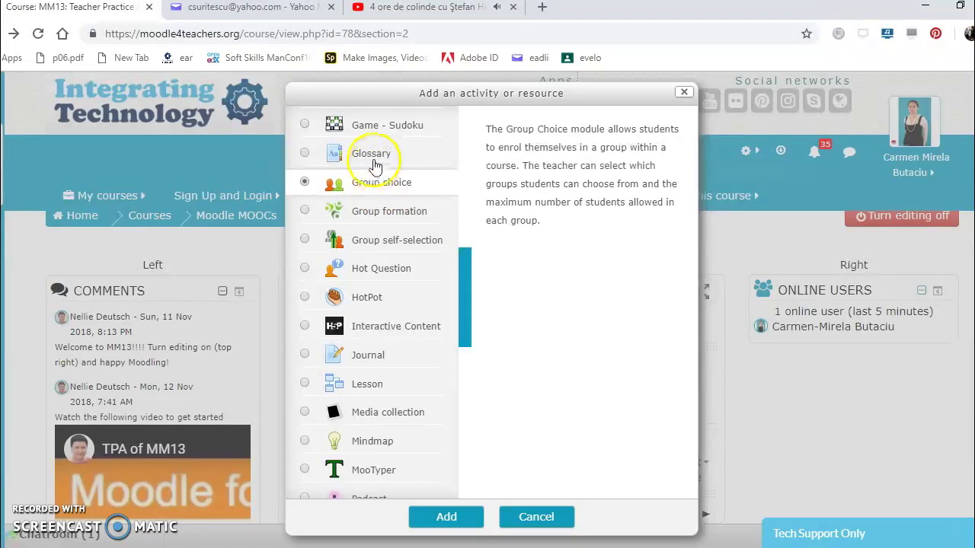
# Step: Read through the Database activity's description and suggested uses, and add a new Database to Topic 2
pyautogui.moveTo(467, 302); pyautogui.dragTo(441, 179)
pyautogui.click(389, 222)
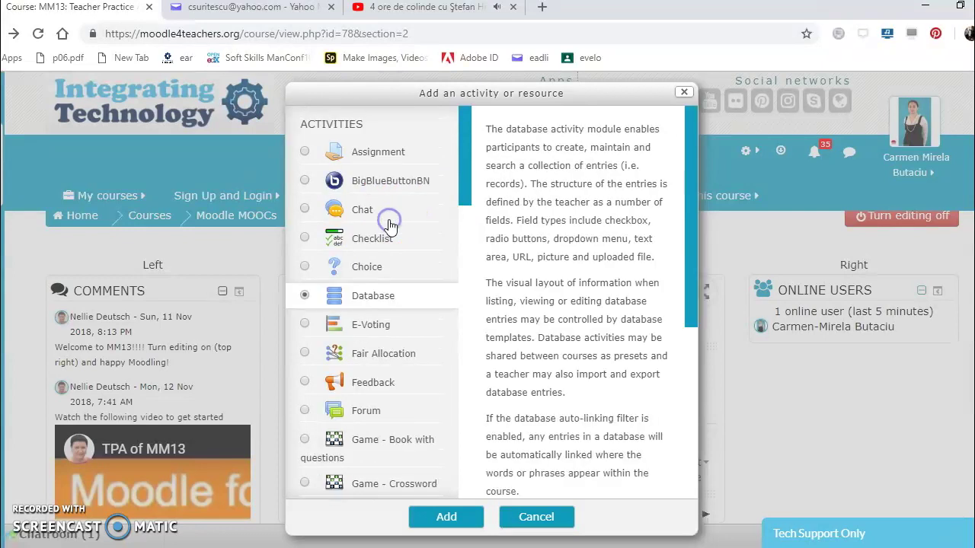
pyautogui.moveTo(696, 240); pyautogui.dragTo(695, 401)
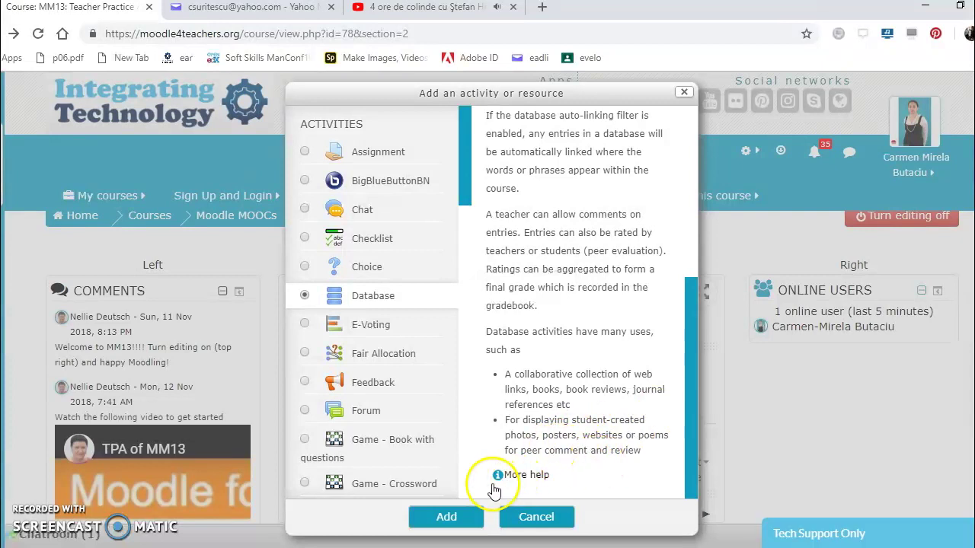
pyautogui.click(449, 518)
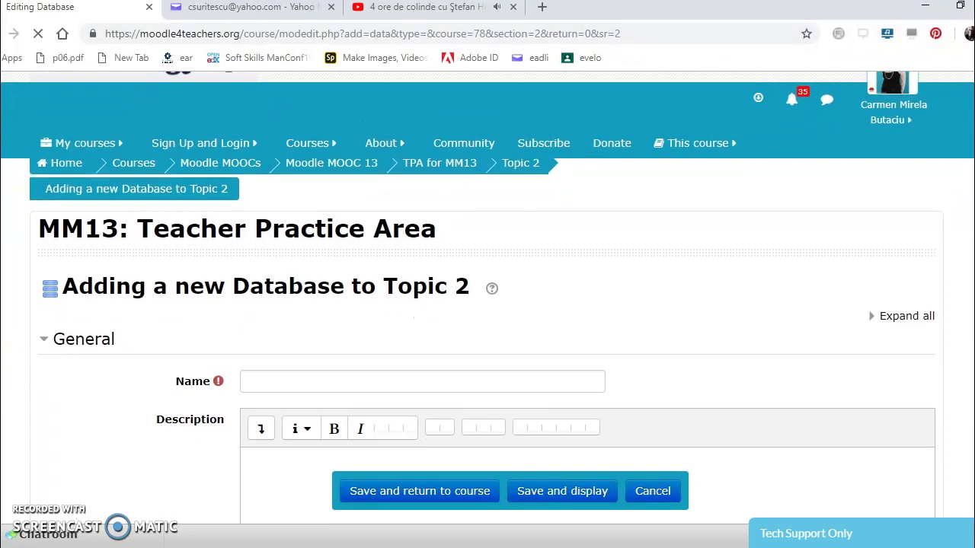
# Step: Name the database LIPOVA, describe it as "Lipova presentation" and enable displaying the description on the course page
pyautogui.click(411, 352)
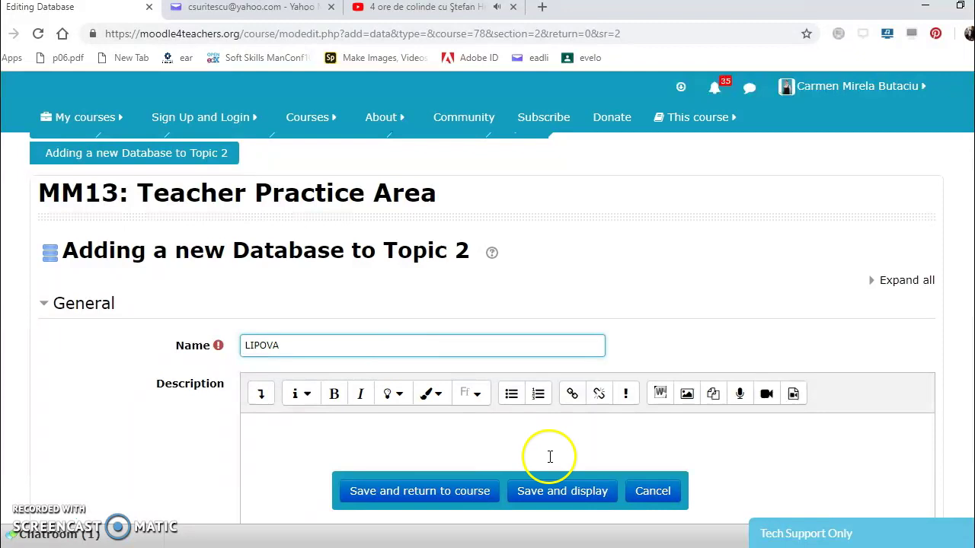
pyautogui.scroll(-3, 488, 320)
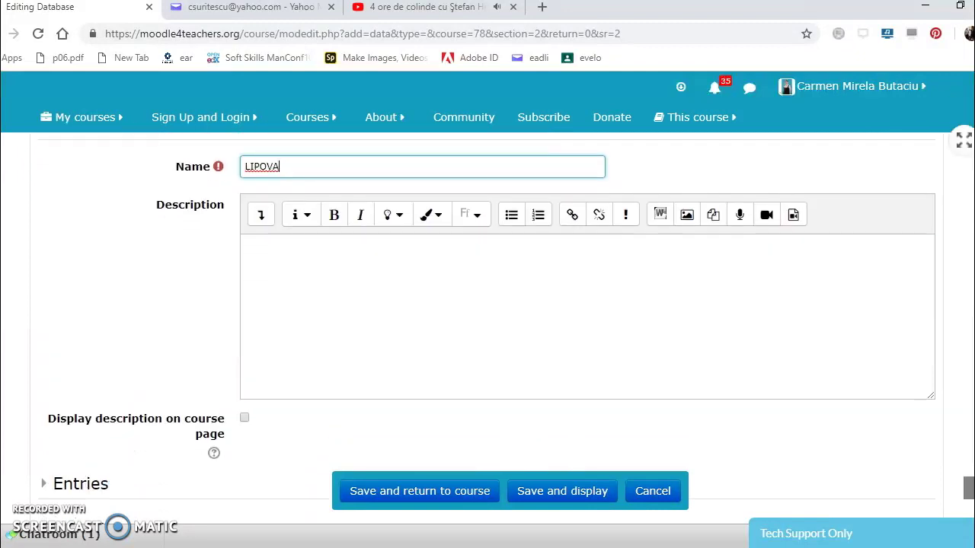
pyautogui.click(354, 305)
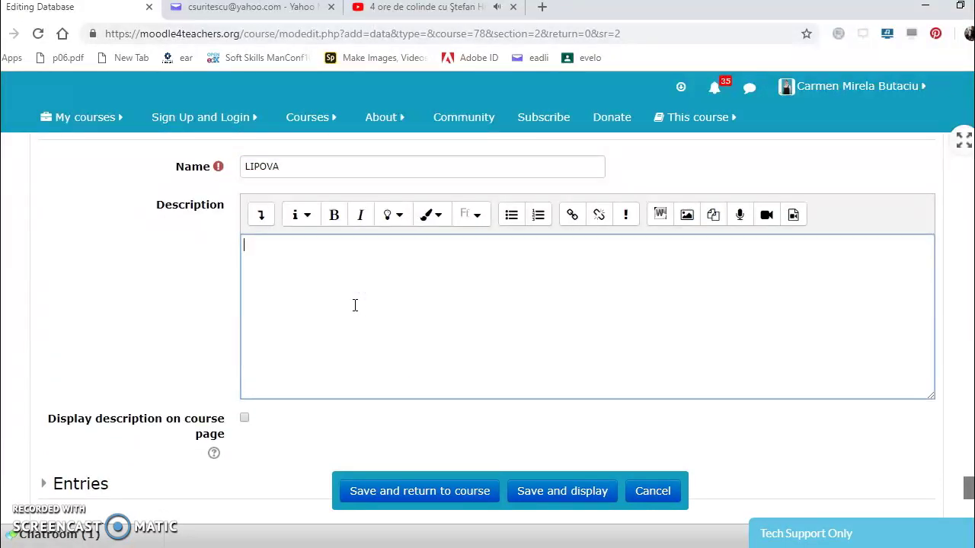
pyautogui.click(244, 417)
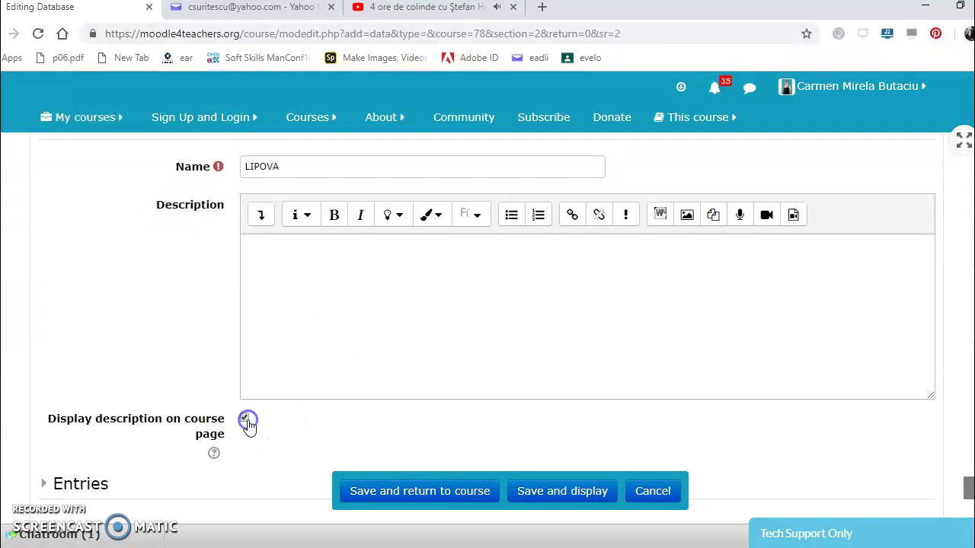
pyautogui.click(306, 316)
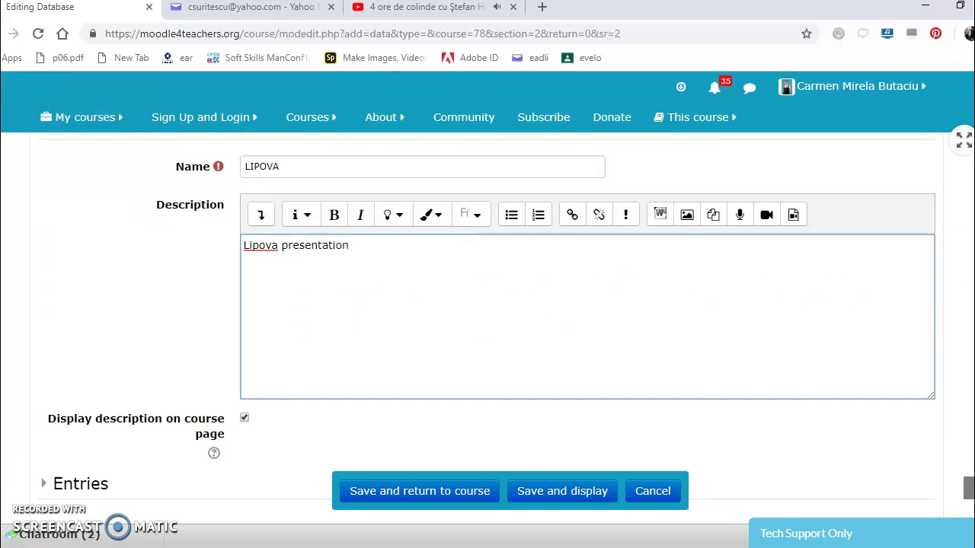
# Step: In the Entries settings, allow comments on entries and set the maximum number of entries to 25
pyautogui.scroll(-3, 488, 328)
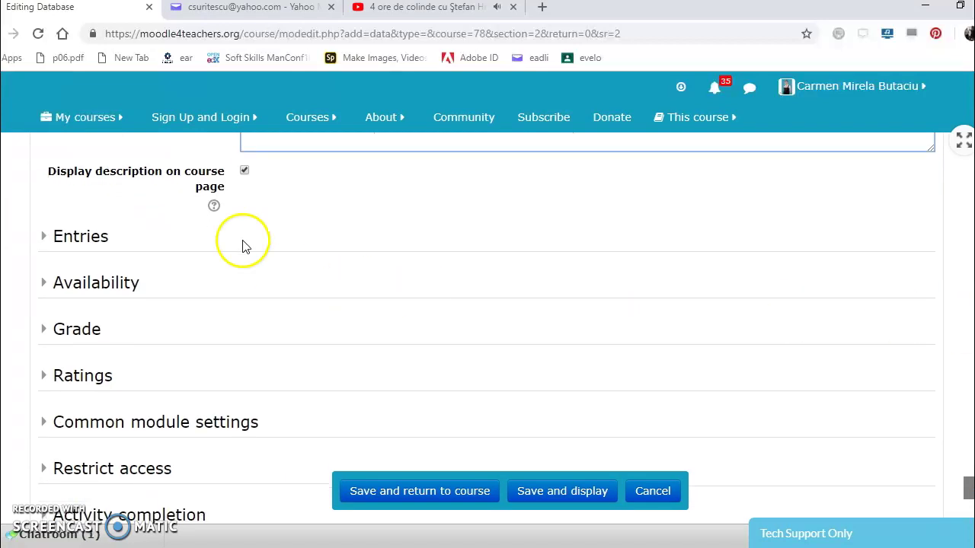
pyautogui.click(95, 240)
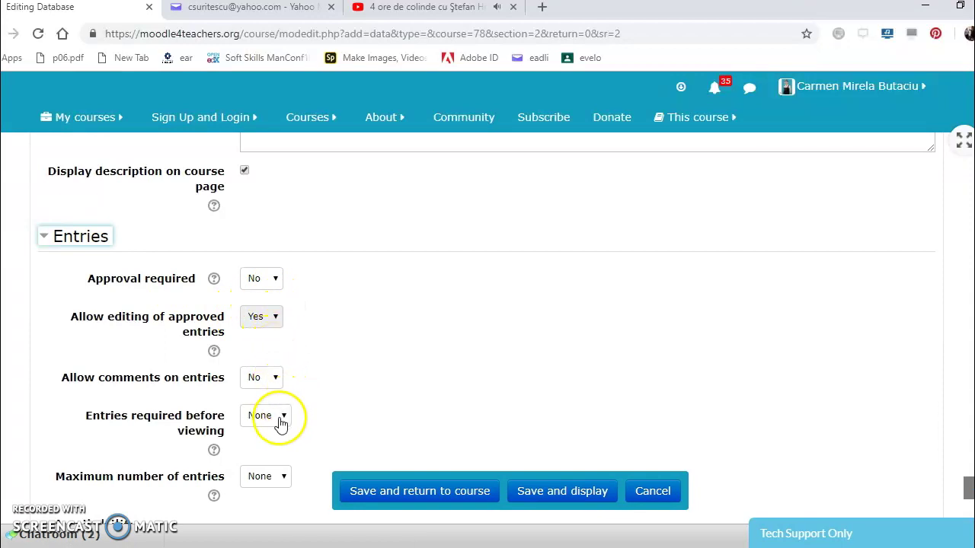
pyautogui.click(275, 378)
pyautogui.click(263, 409)
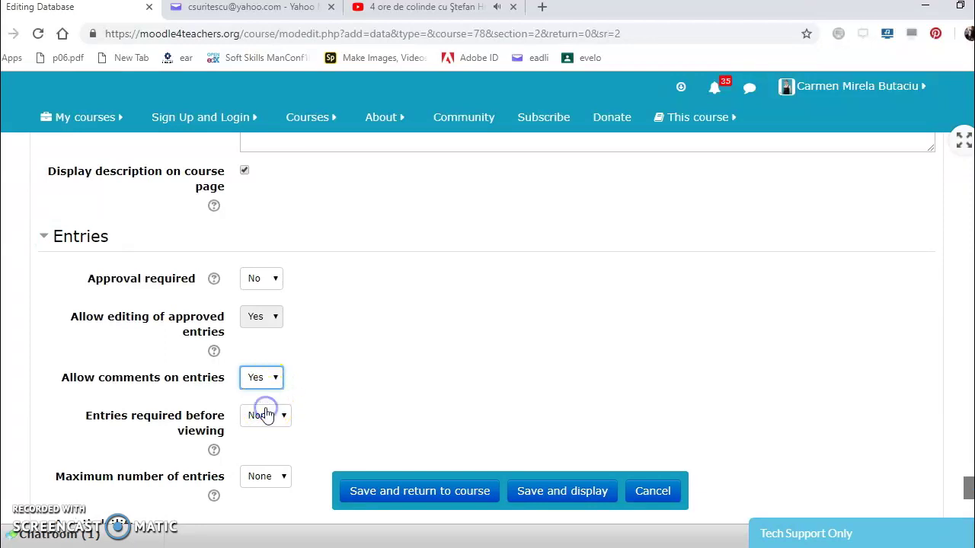
pyautogui.click(284, 417)
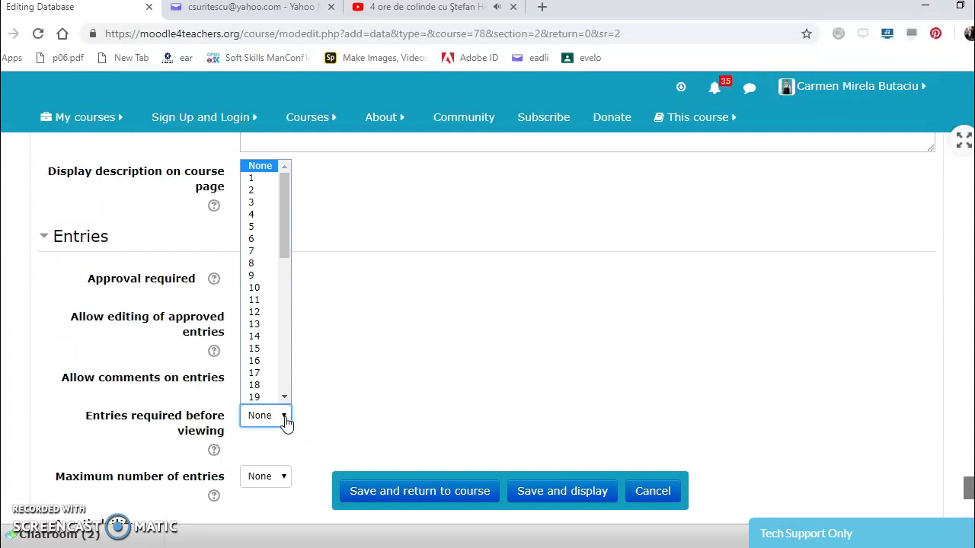
pyautogui.click(284, 478)
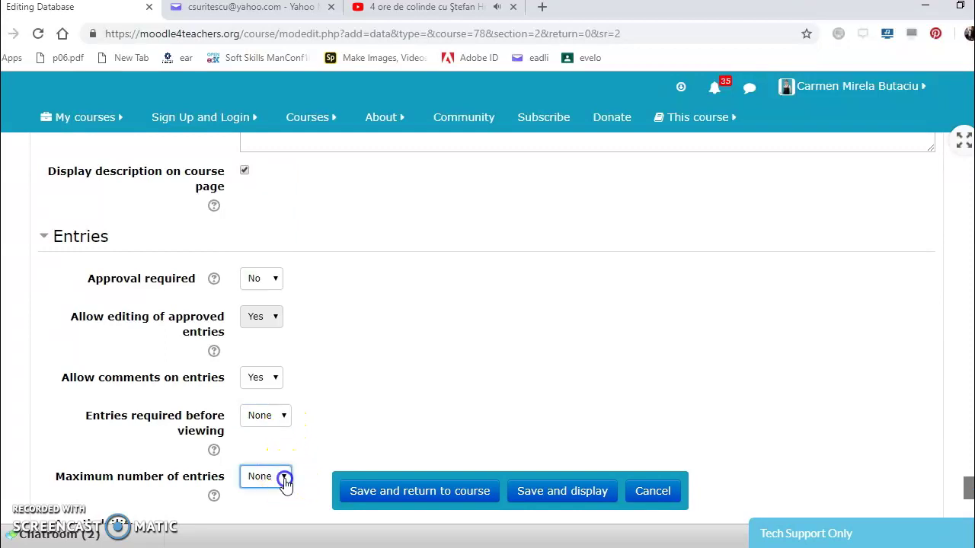
pyautogui.click(284, 478)
pyautogui.moveTo(282, 318); pyautogui.dragTo(286, 364)
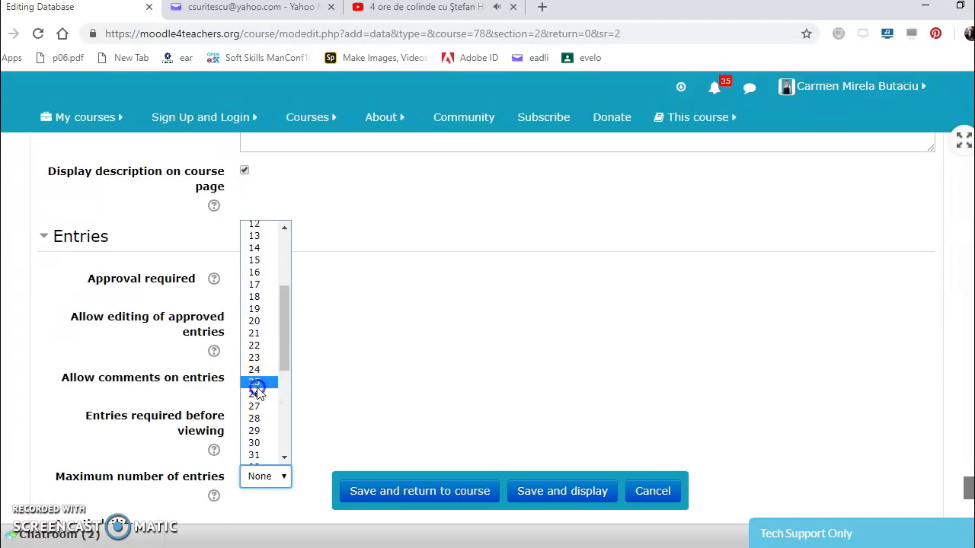
pyautogui.click(257, 385)
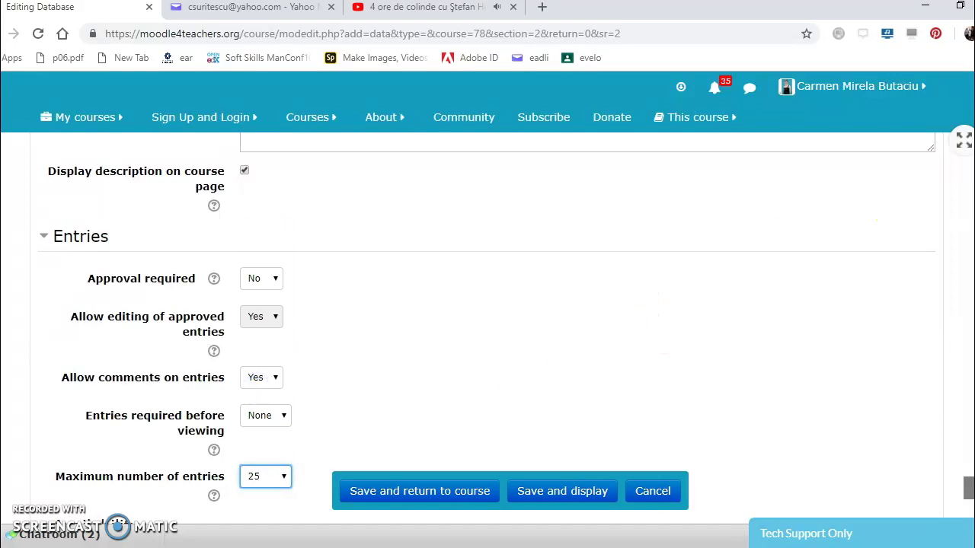
# Step: Expand the Availability settings and review the available and read-only date options
pyautogui.scroll(-3, 488, 320)
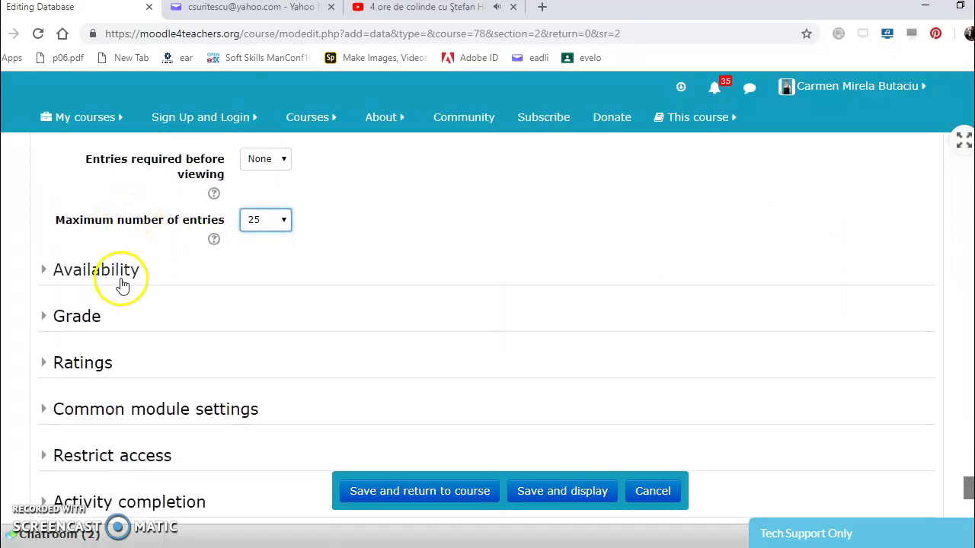
pyautogui.click(118, 279)
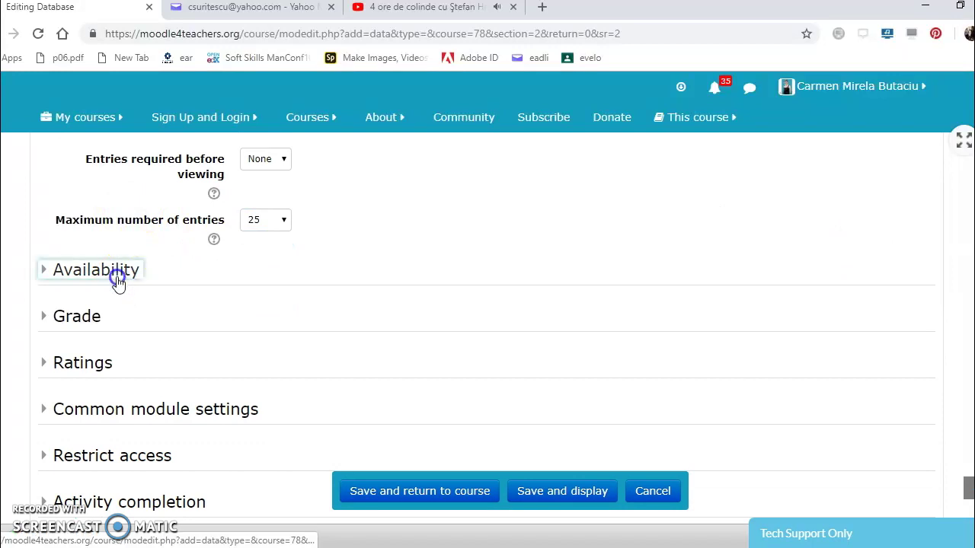
pyautogui.click(533, 314)
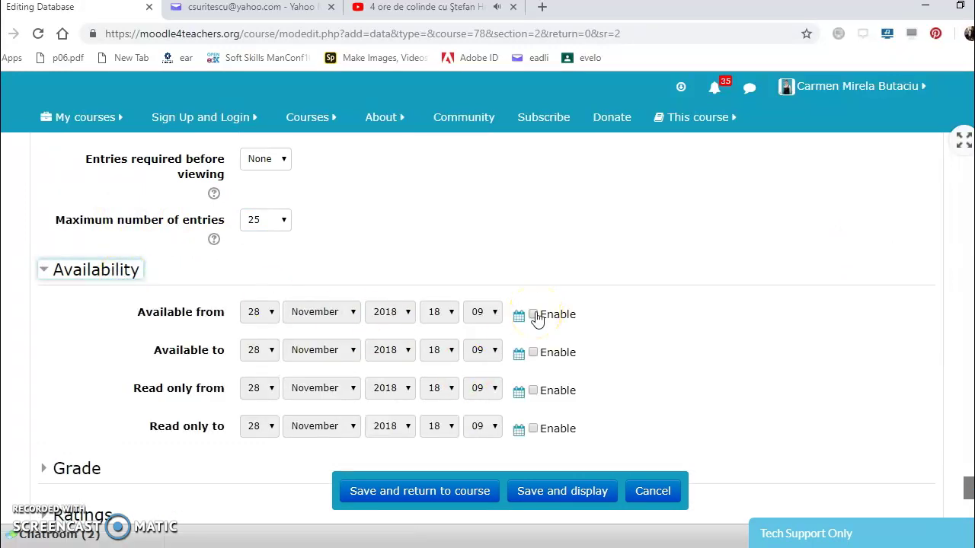
# Step: Expand the Grade settings and examine the choices offered for the grade category
pyautogui.click(94, 465)
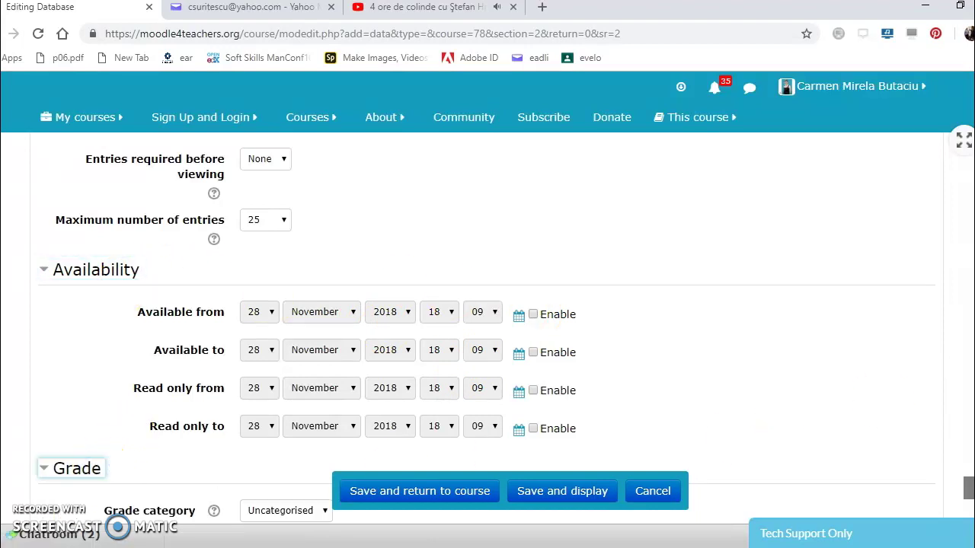
pyautogui.scroll(-4, 488, 326)
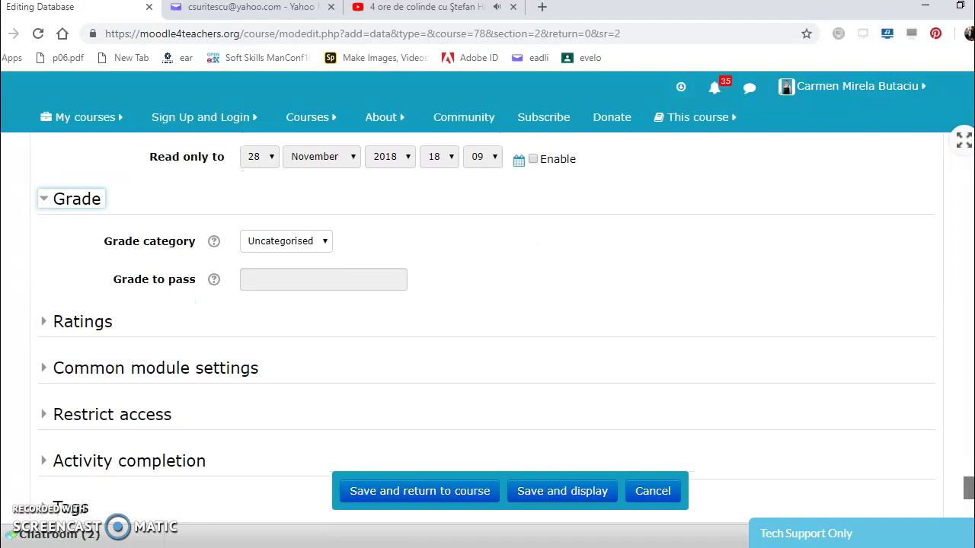
pyautogui.click(324, 245)
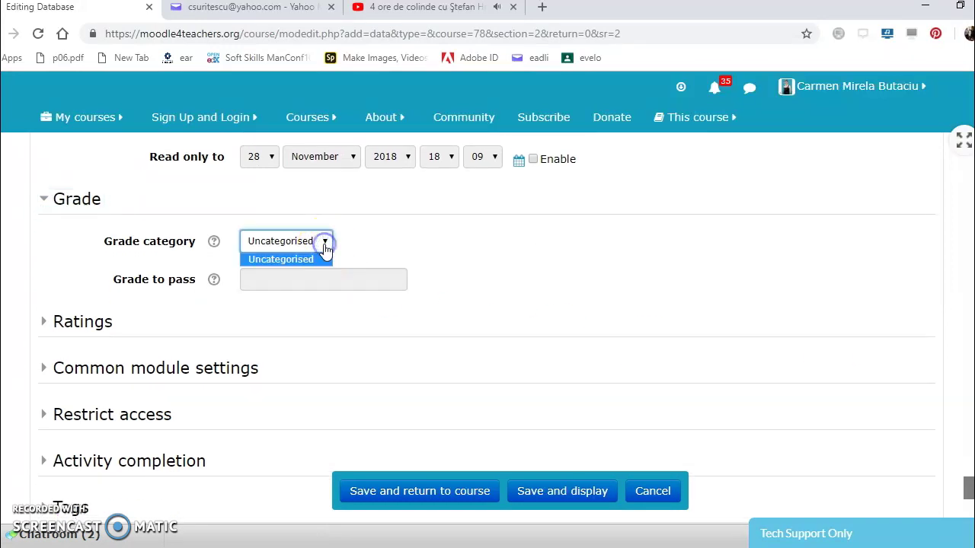
pyautogui.click(317, 260)
pyautogui.click(314, 268)
pyautogui.click(271, 265)
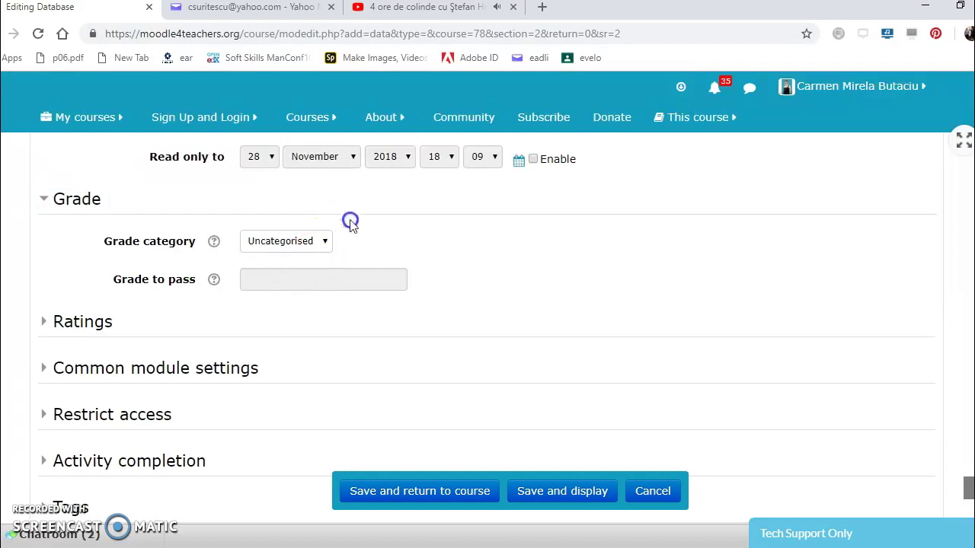
pyautogui.click(327, 241)
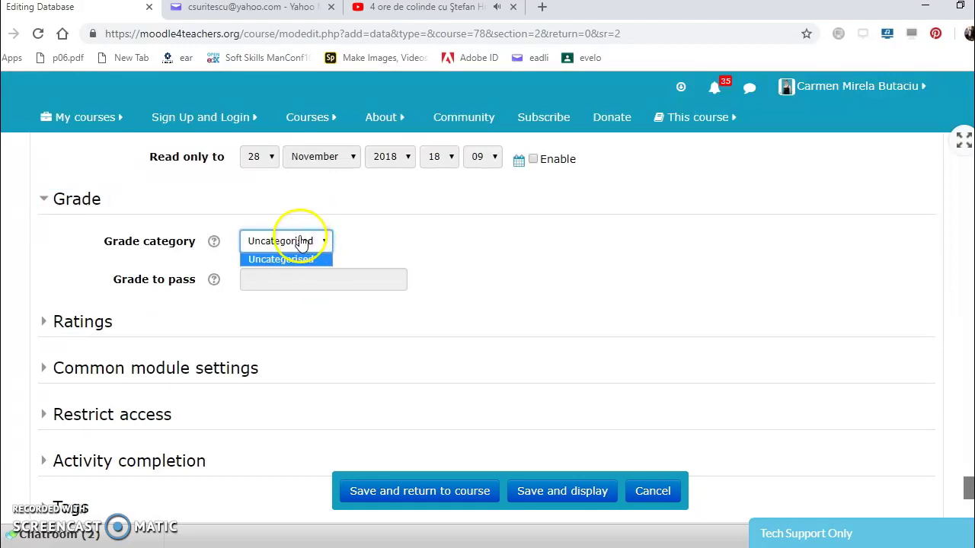
pyautogui.click(302, 241)
# Step: In the Ratings settings, set the aggregate type to Count of ratings
pyautogui.click(107, 328)
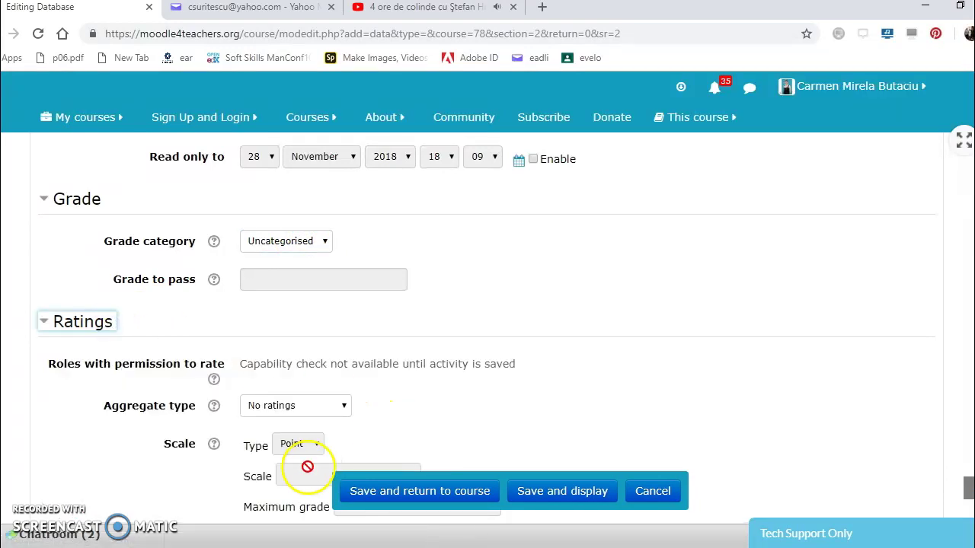
pyautogui.scroll(-3, 487, 324)
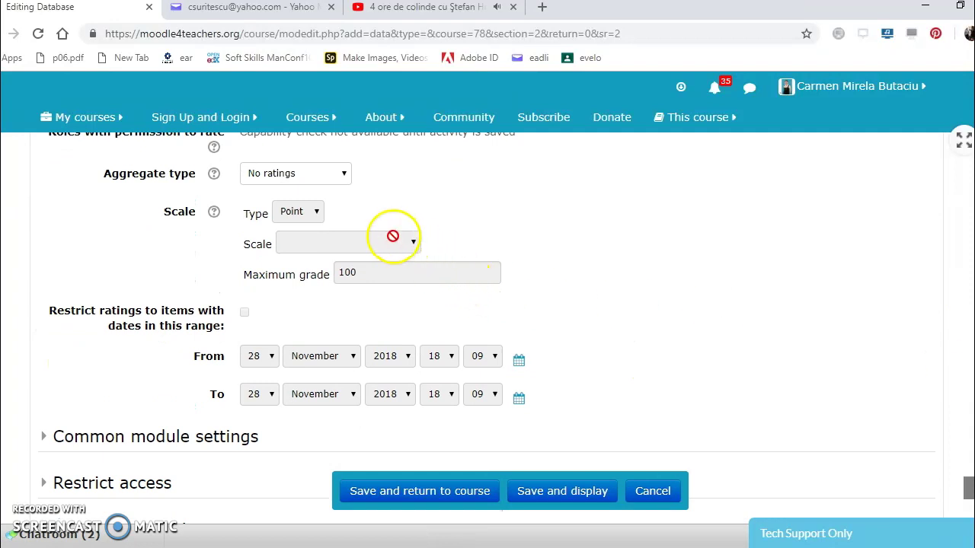
pyautogui.click(346, 175)
pyautogui.click(347, 174)
pyautogui.click(347, 175)
pyautogui.click(347, 175)
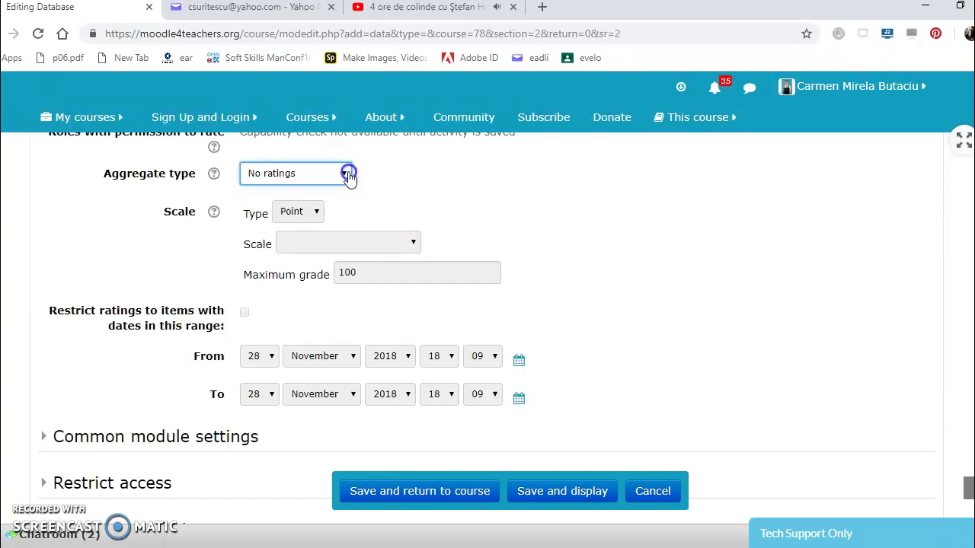
pyautogui.click(347, 174)
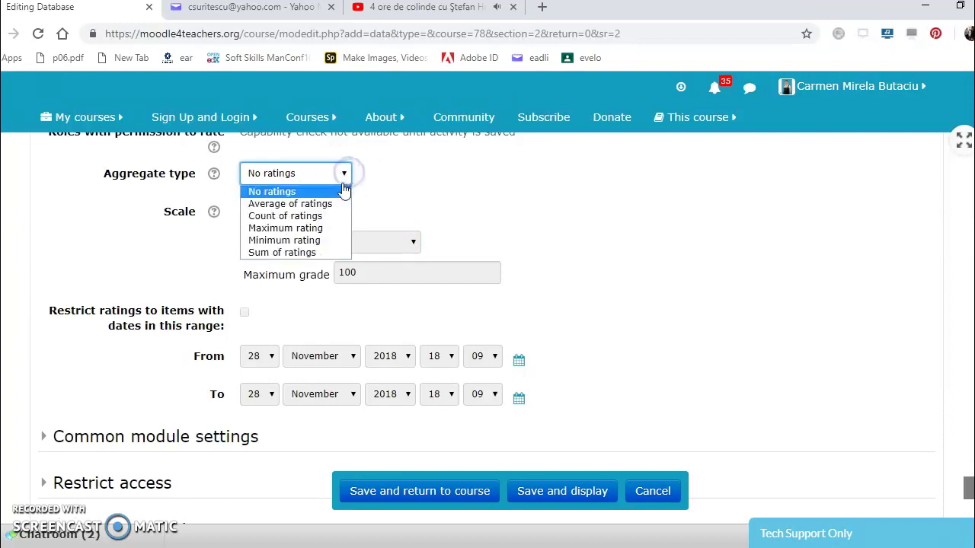
pyautogui.click(324, 219)
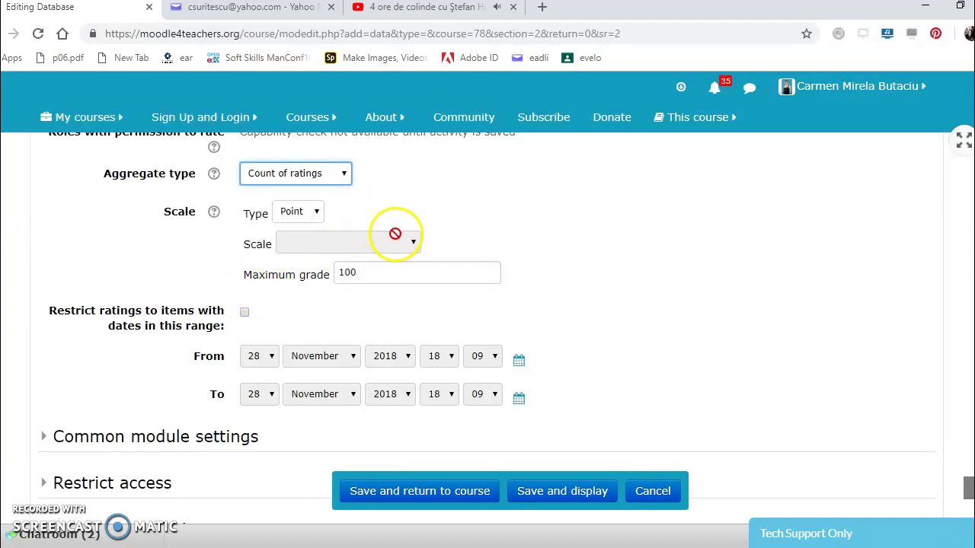
pyautogui.click(390, 273)
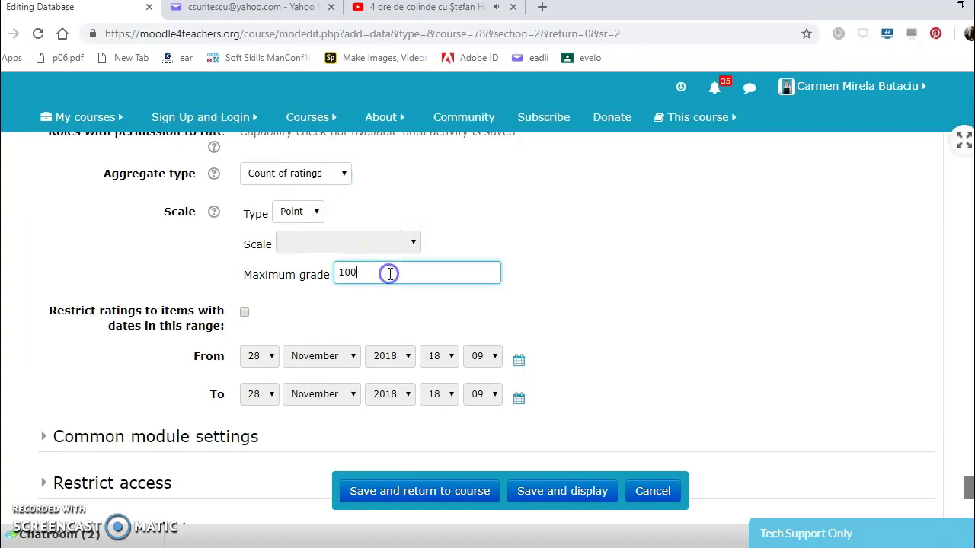
# Step: Set the start date of the rating restriction range to 28 December 2018
pyautogui.click(245, 314)
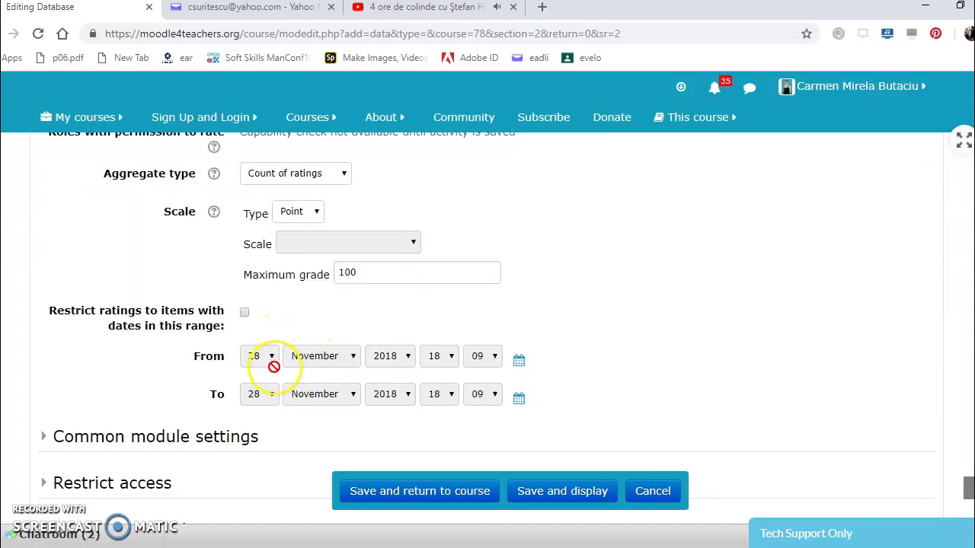
pyautogui.click(519, 362)
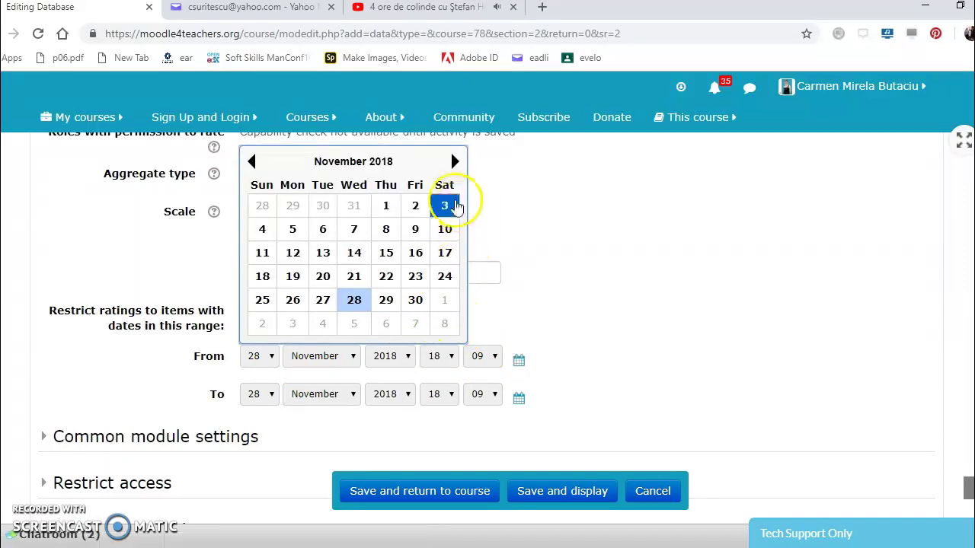
pyautogui.click(454, 161)
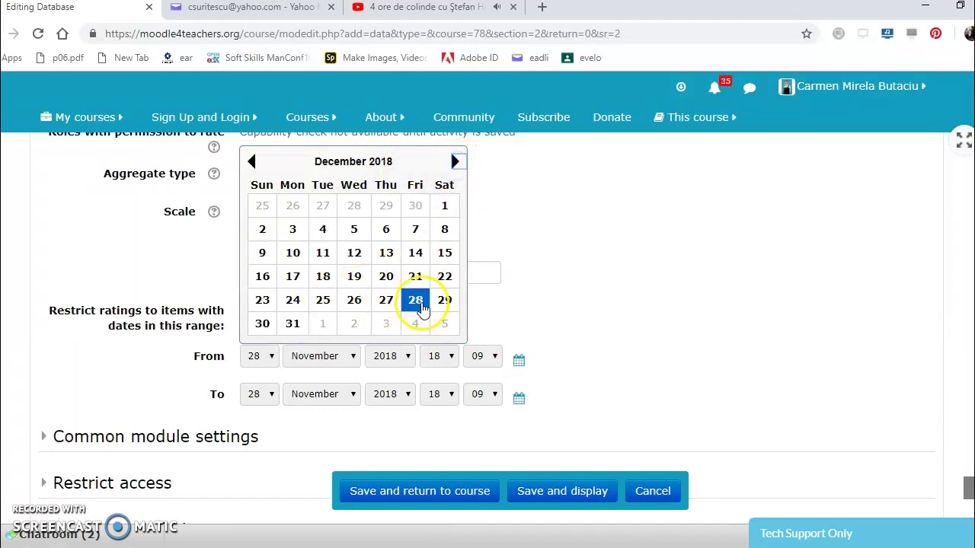
pyautogui.click(415, 301)
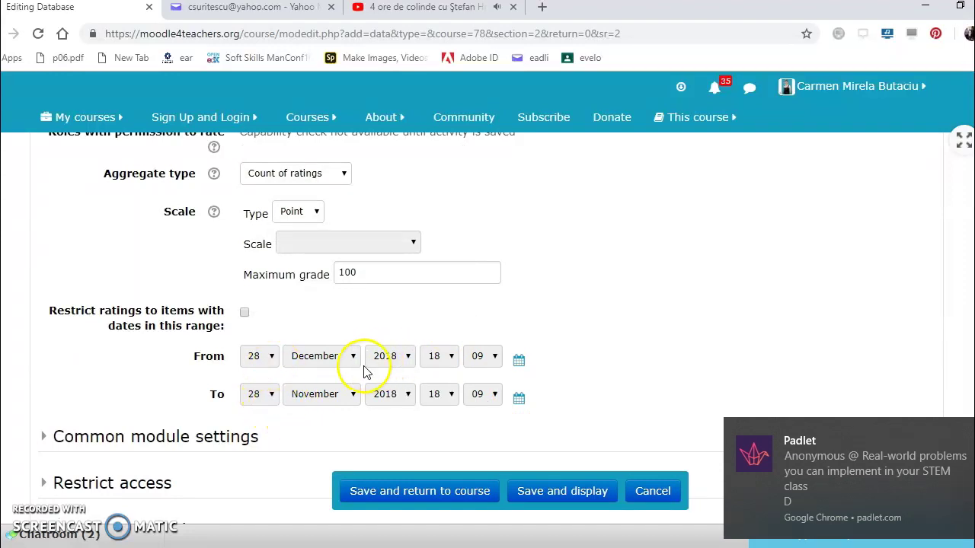
# Step: Set the rating restriction range to run from 28 November 2018 to 28 December 2018
pyautogui.click(519, 358)
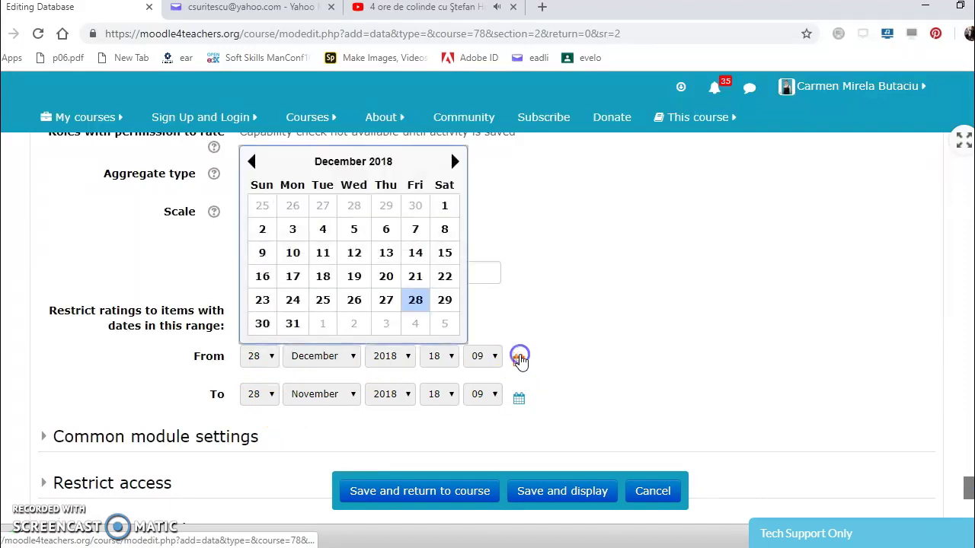
pyautogui.click(252, 163)
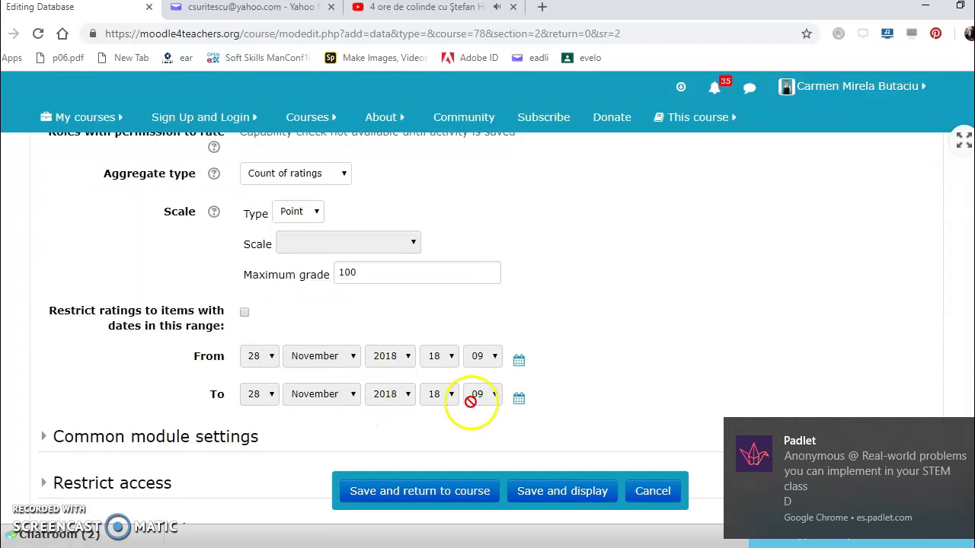
pyautogui.click(518, 397)
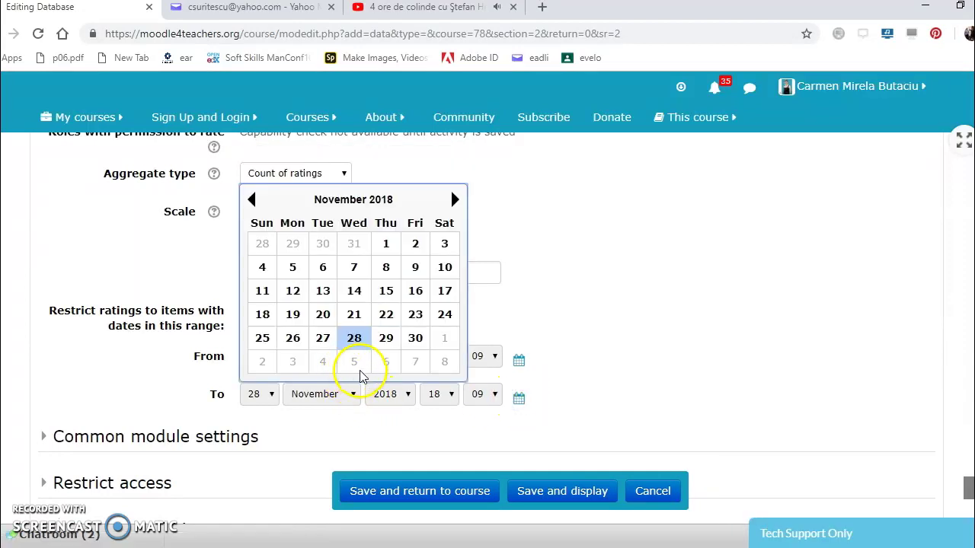
pyautogui.click(453, 199)
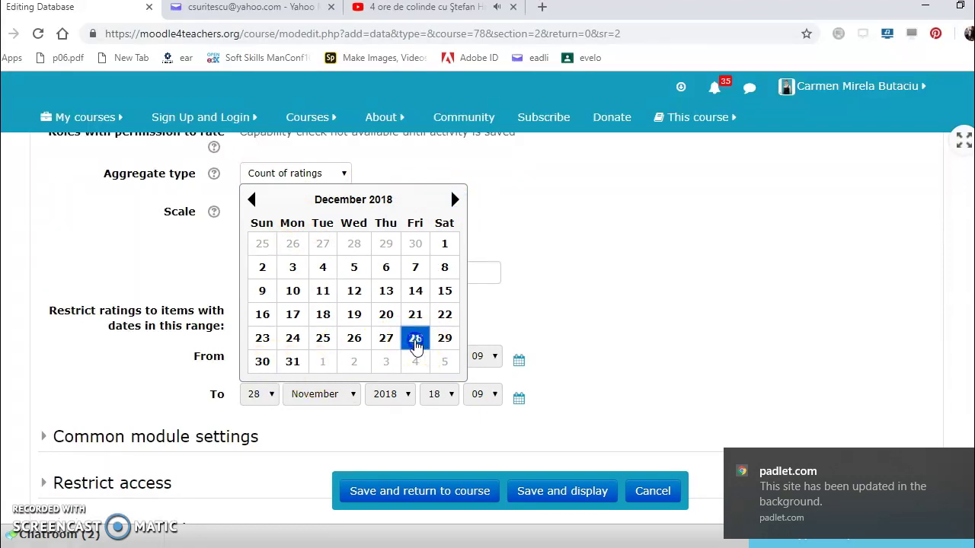
pyautogui.click(418, 345)
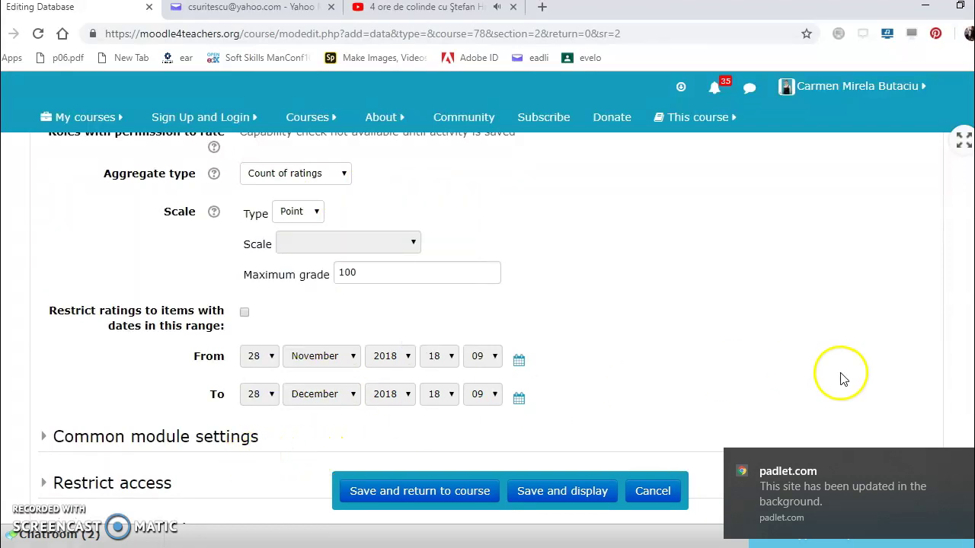
# Step: Expand the common module settings, keep availability at Show on course page and review the group mode choices
pyautogui.scroll(-3, 488, 320)
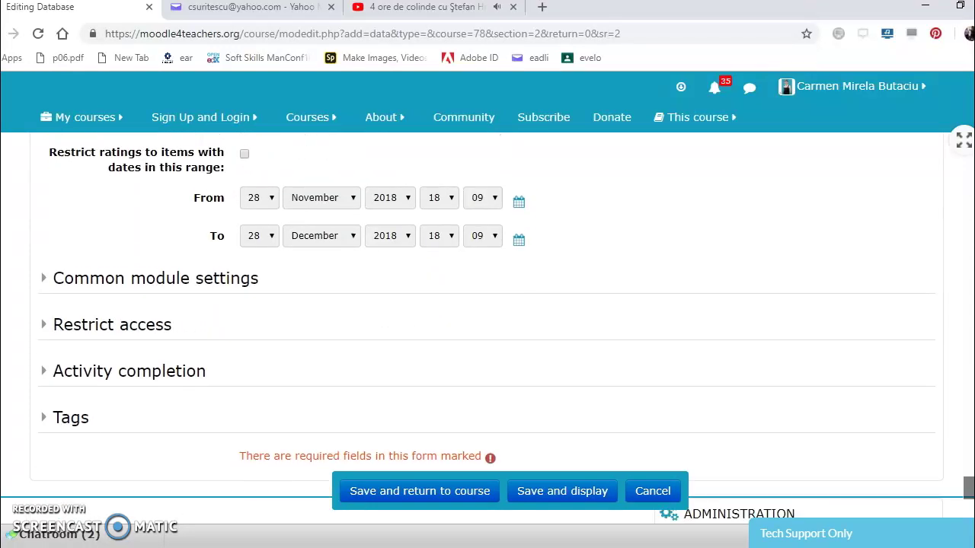
pyautogui.click(168, 281)
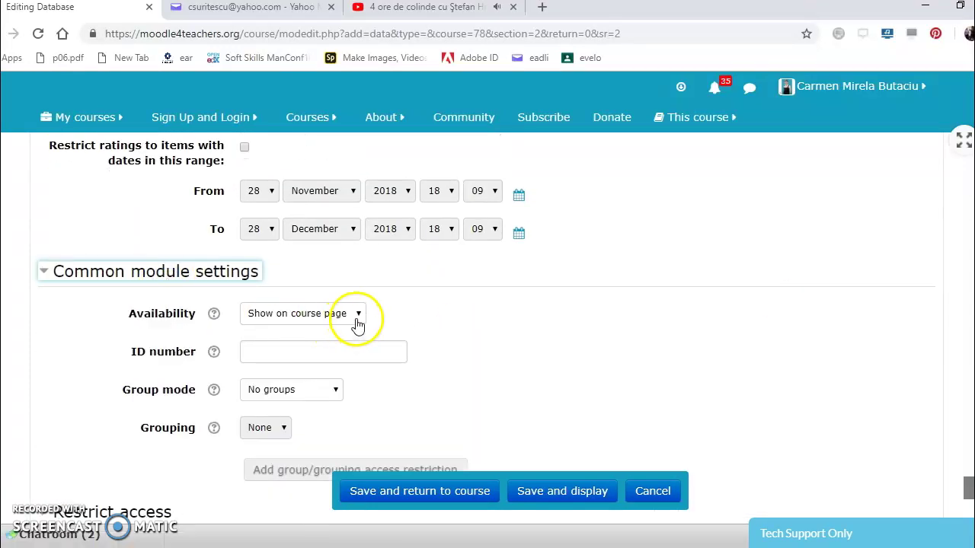
pyautogui.click(357, 318)
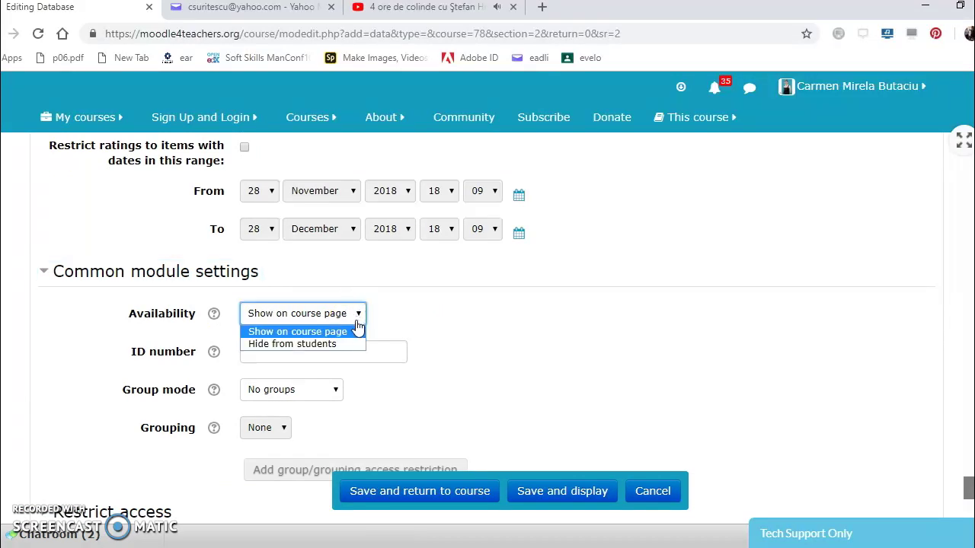
pyautogui.click(353, 333)
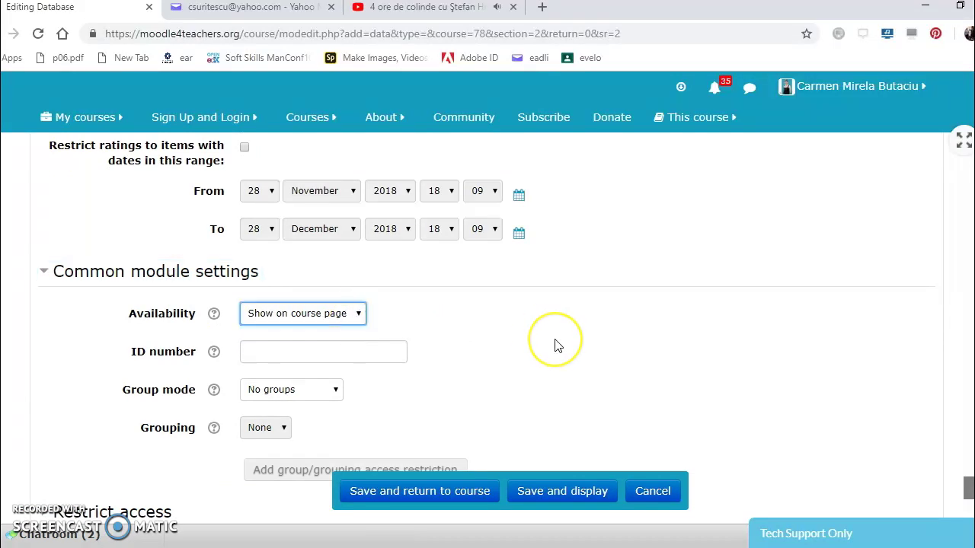
pyautogui.click(333, 395)
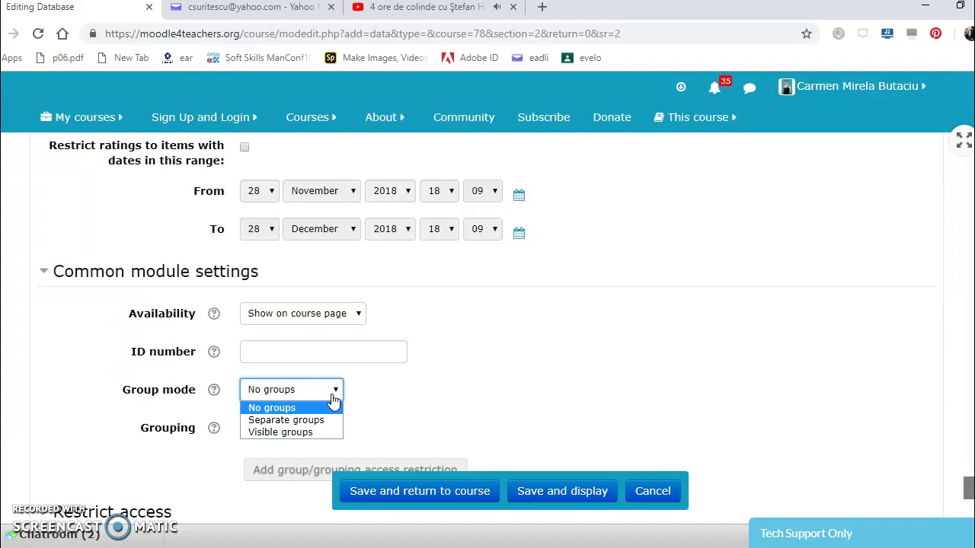
pyautogui.click(409, 374)
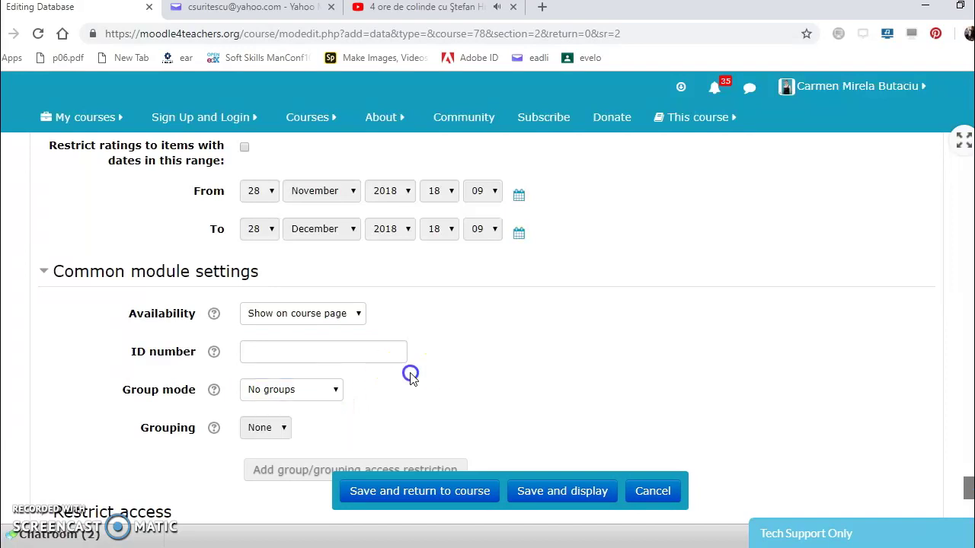
# Step: Expand the Restrict access settings, try an Activity completion restriction and remove it again
pyautogui.scroll(-3, 487, 328)
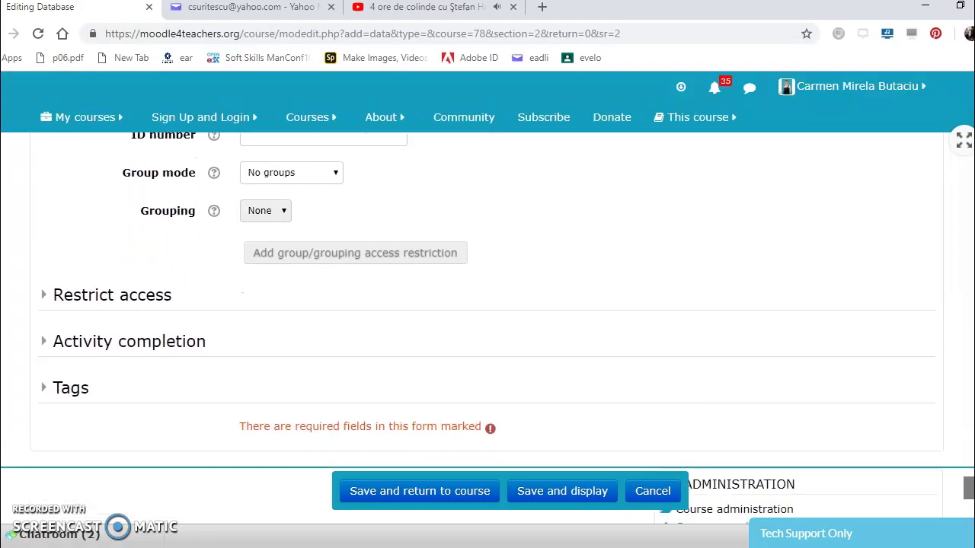
pyautogui.click(137, 299)
pyautogui.click(265, 335)
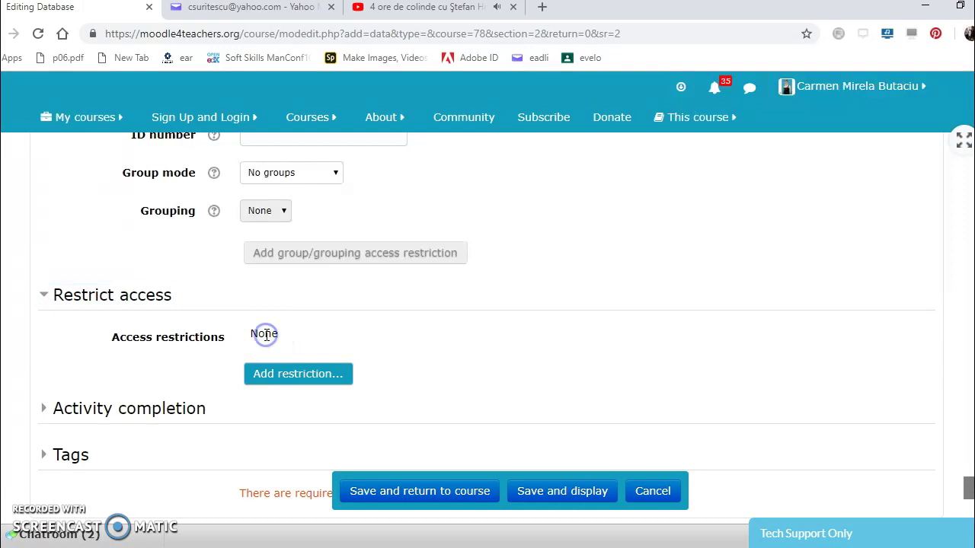
pyautogui.click(325, 381)
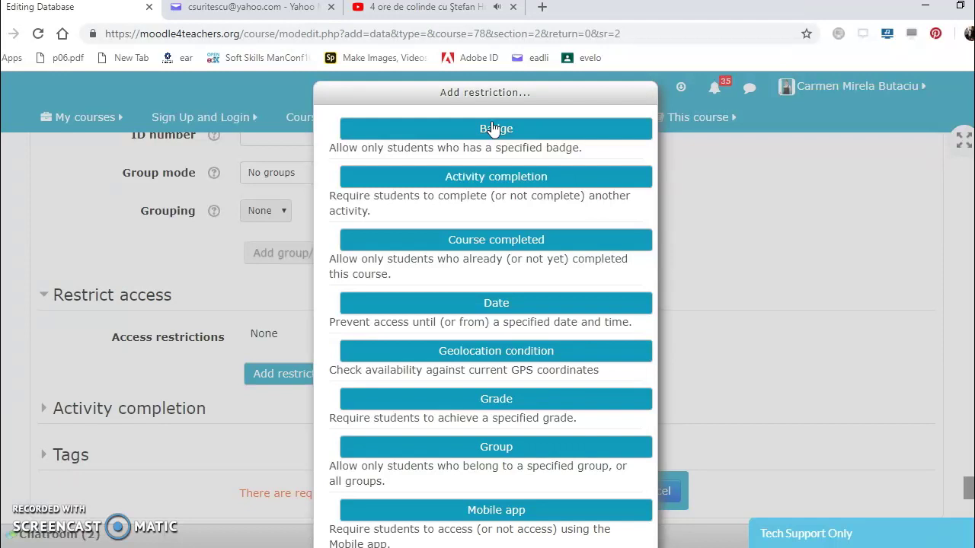
pyautogui.click(502, 179)
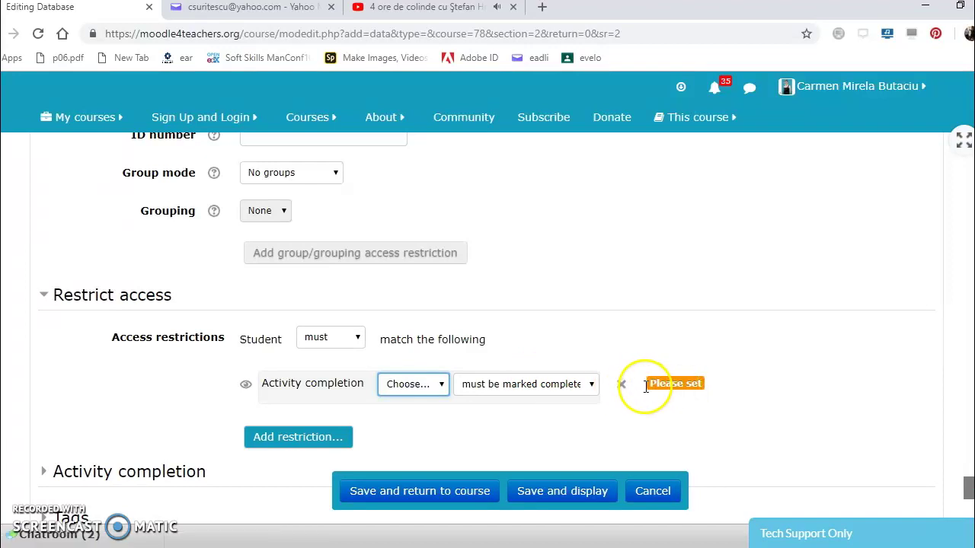
pyautogui.click(621, 387)
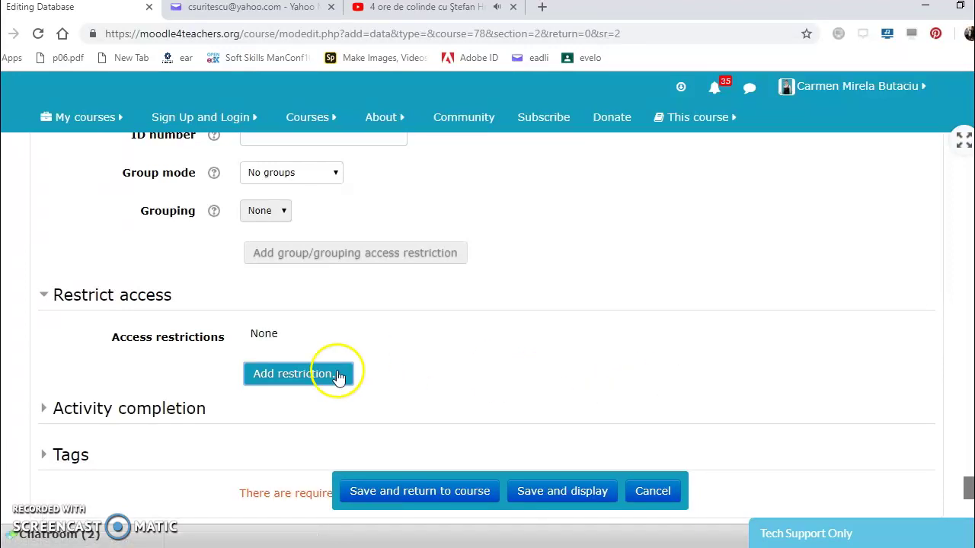
# Step: Expand the Tags settings and add the tag "presenatations" to the database activity
pyautogui.click(78, 463)
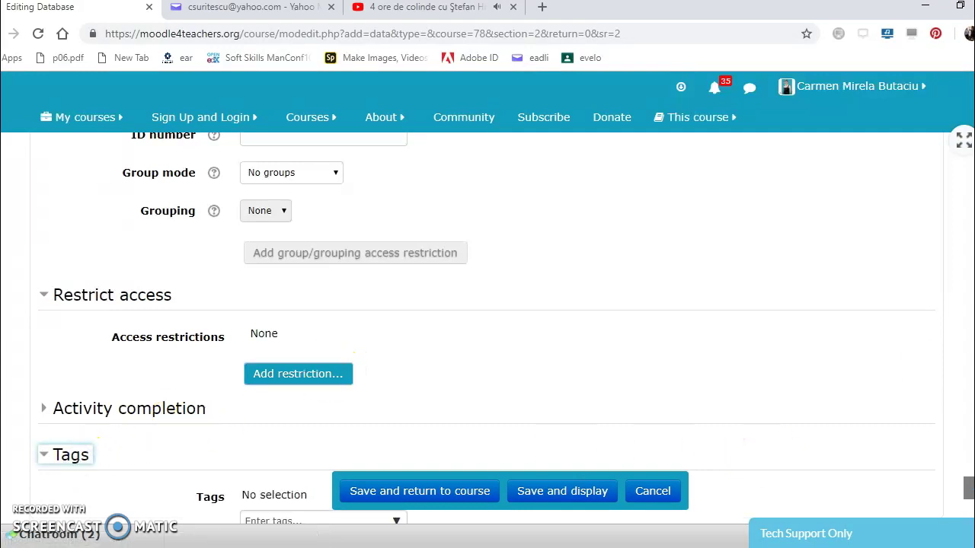
pyautogui.scroll(-3, 551, 353)
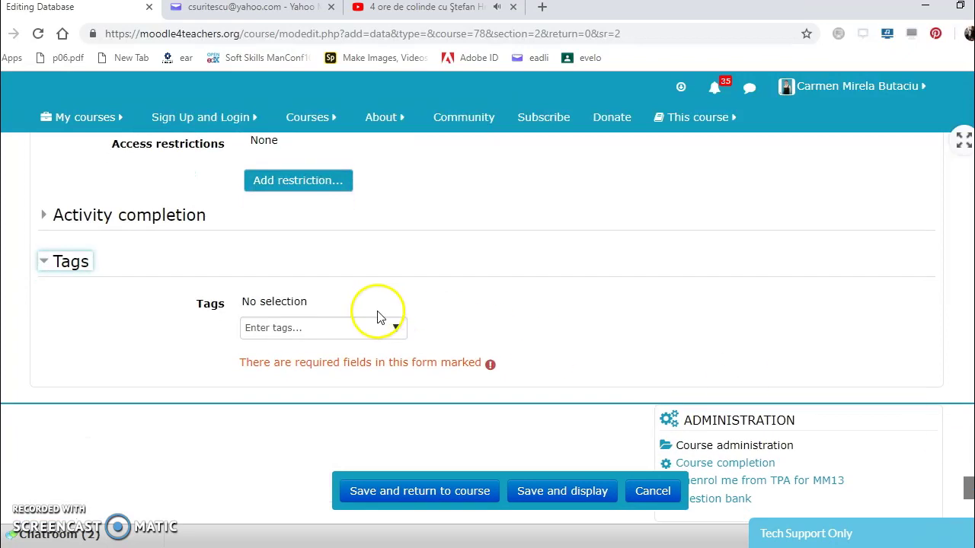
pyautogui.click(357, 339)
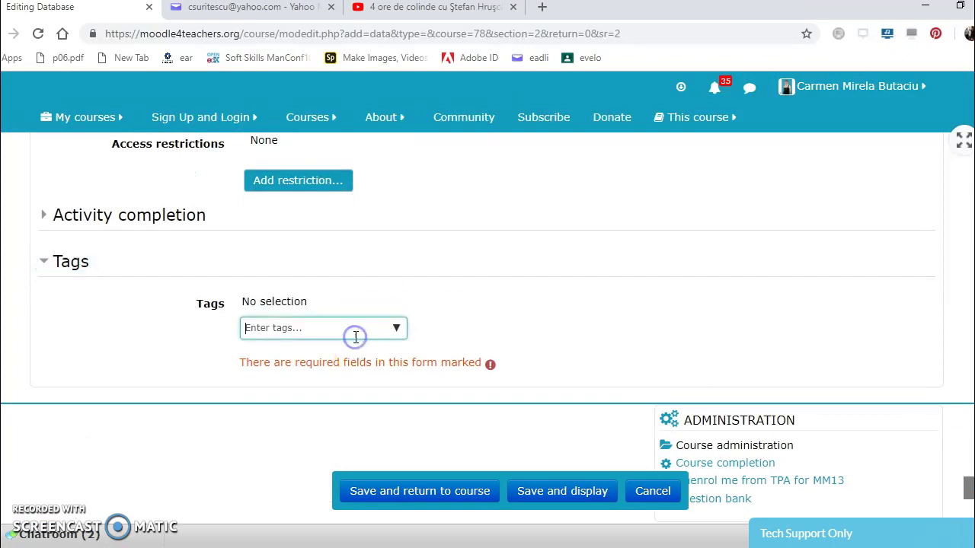
pyautogui.write('presenatations')
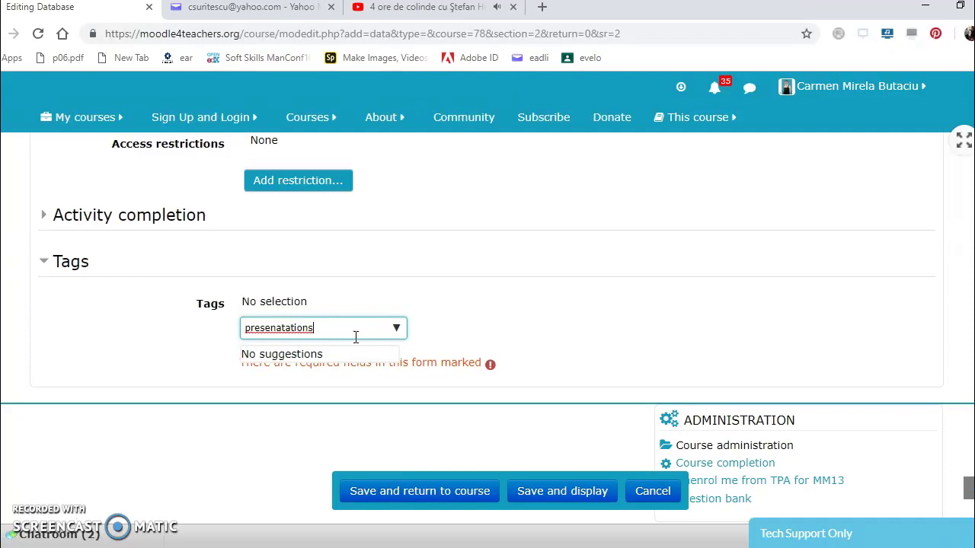
pyautogui.press('Return')
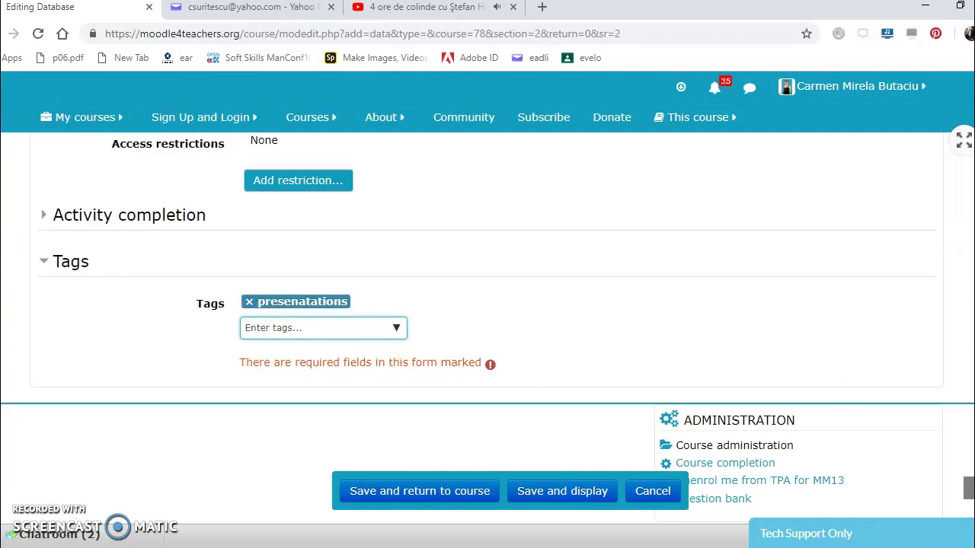
# Step: Show the extra tools of the Description editor and open the repository file picker for inserting a video
pyautogui.scroll(15, 488, 328)
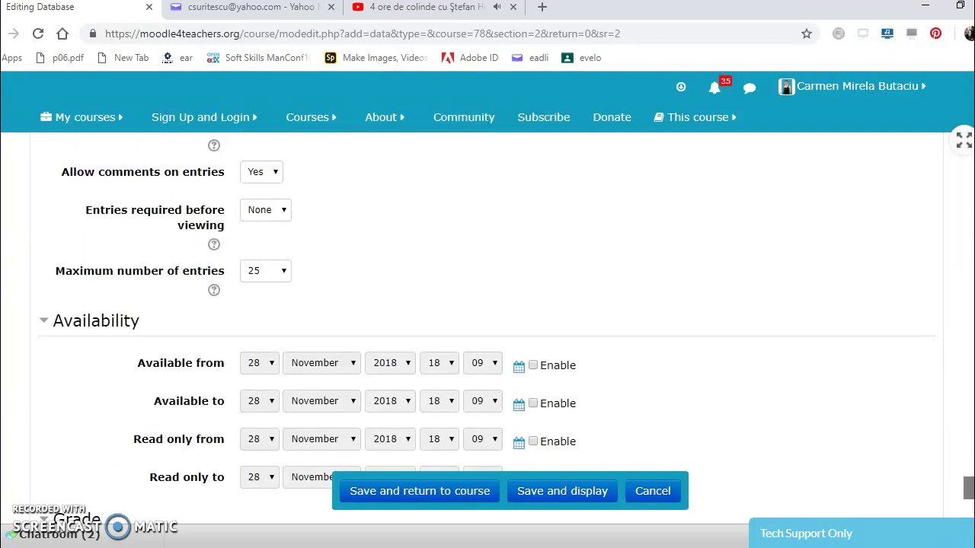
pyautogui.scroll(10, 488, 328)
pyautogui.scroll(-2, 488, 328)
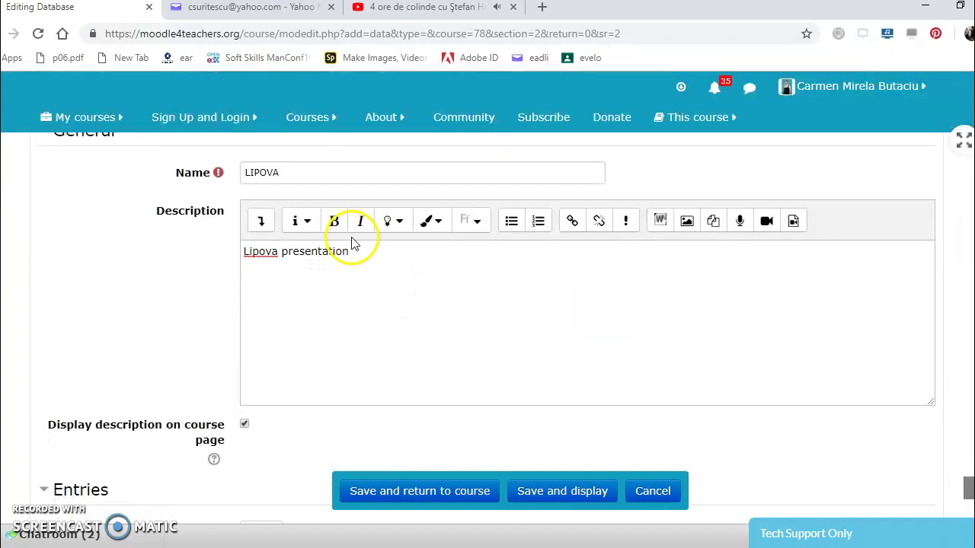
pyautogui.click(262, 226)
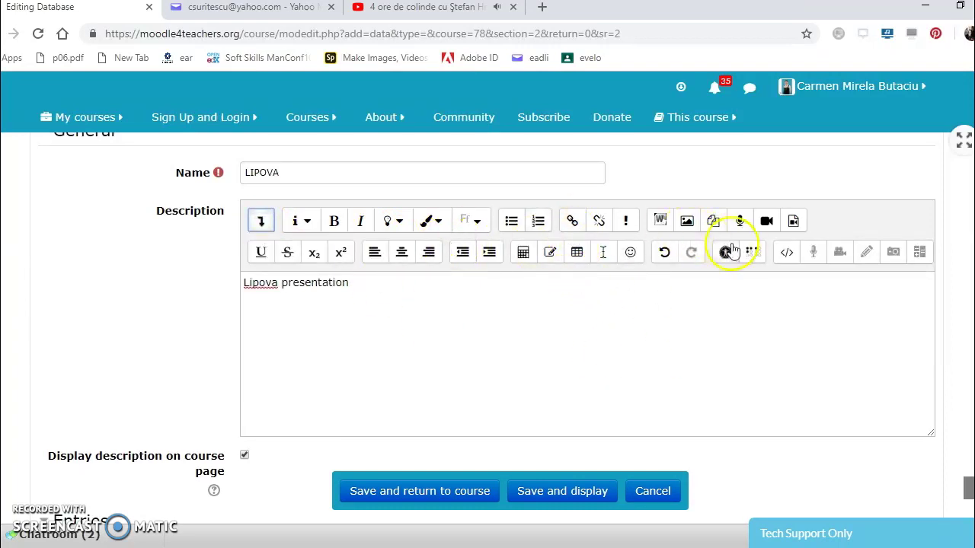
pyautogui.click(793, 221)
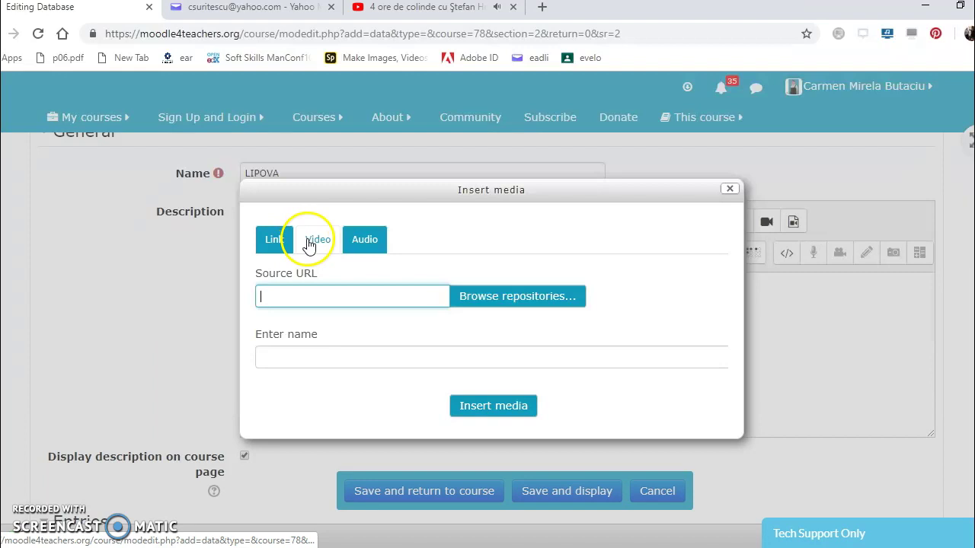
pyautogui.click(308, 244)
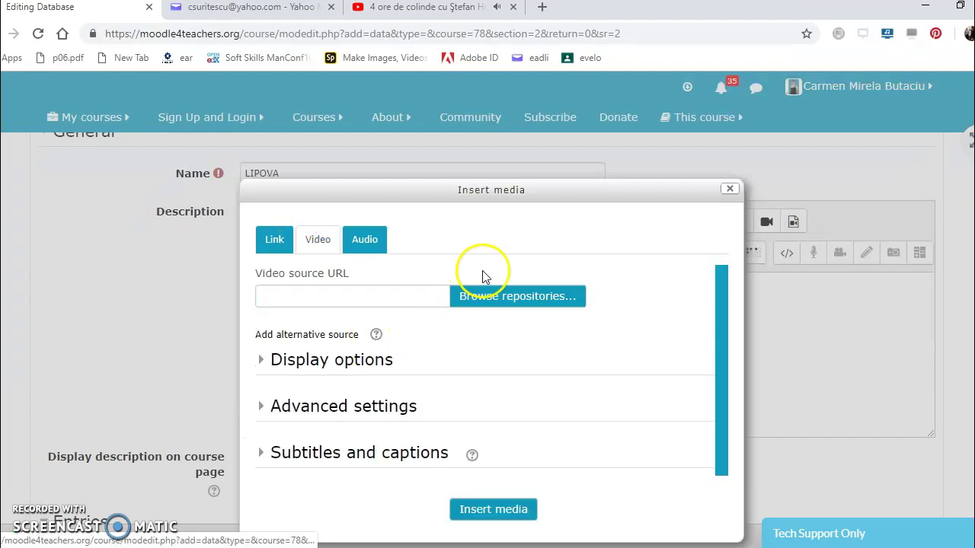
pyautogui.click(493, 302)
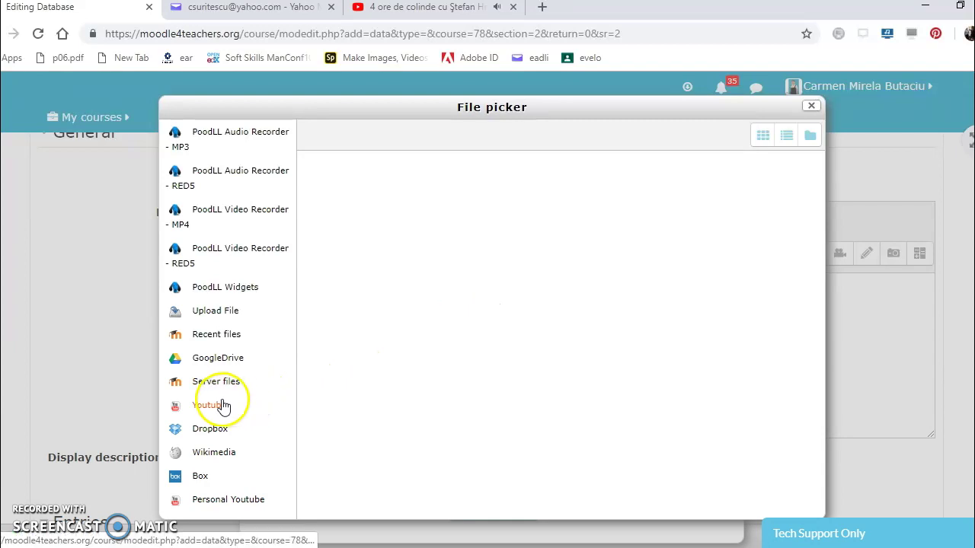
# Step: Examine the Upload File, Youtube and Recent files sources in the file picker
pyautogui.click(215, 314)
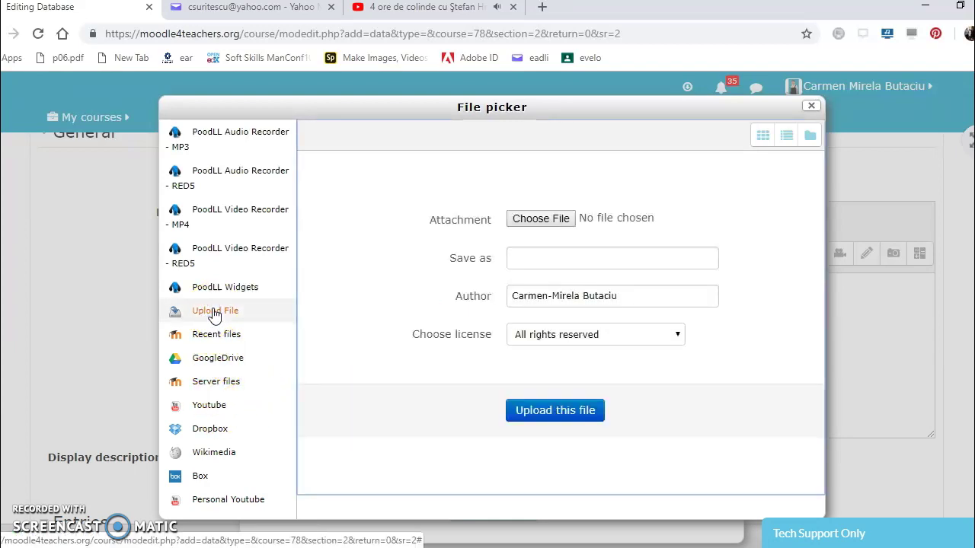
pyautogui.click(212, 411)
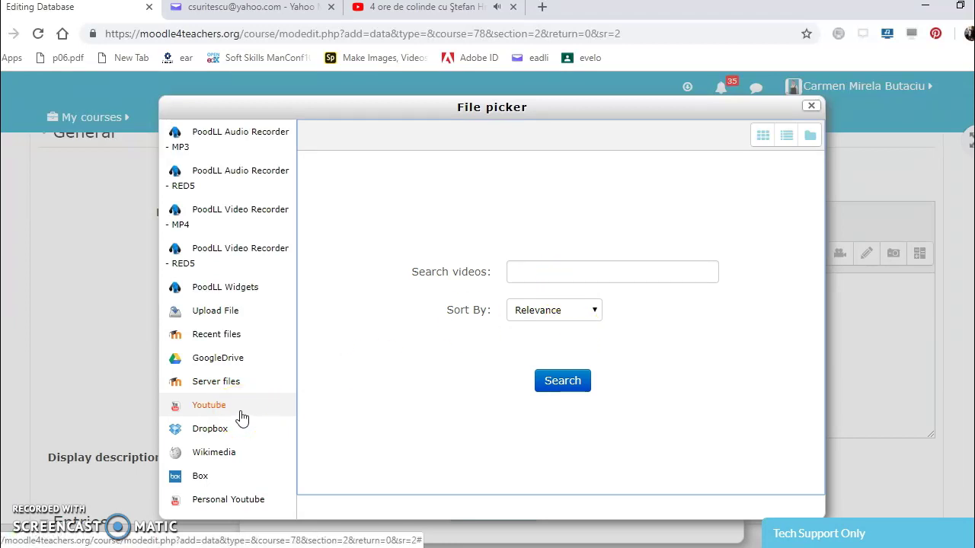
pyautogui.click(217, 337)
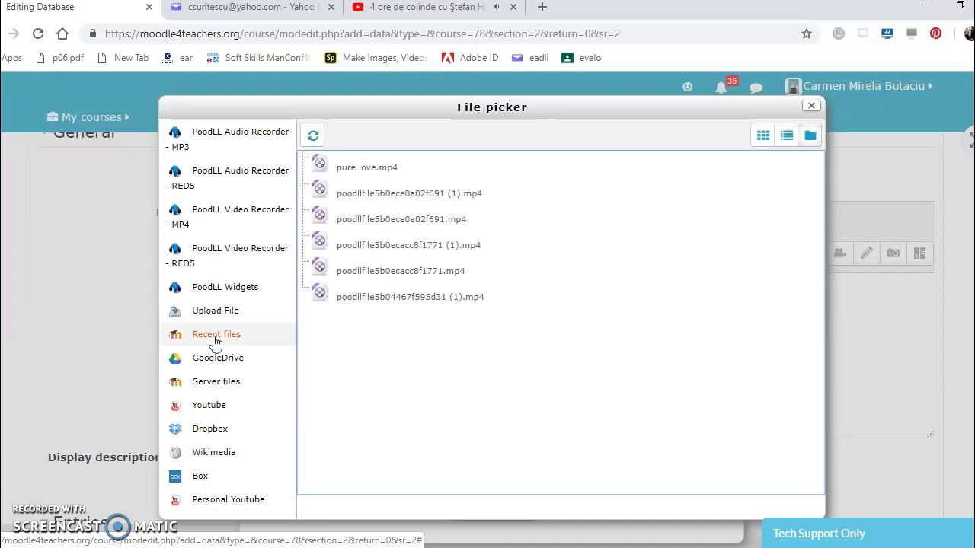
pyautogui.click(372, 172)
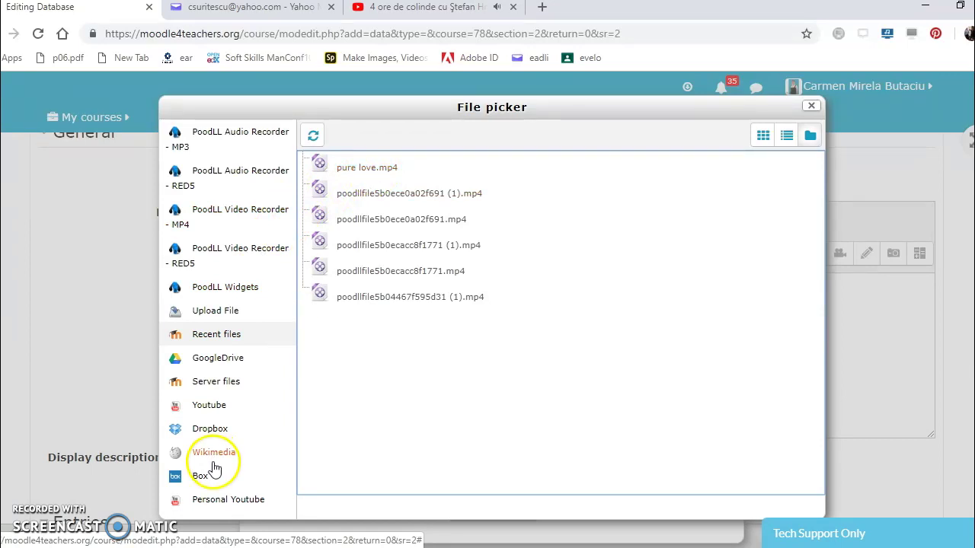
# Step: Log in to the Personal Youtube repository with a Google account and browse its uploaded videos
pyautogui.click(248, 505)
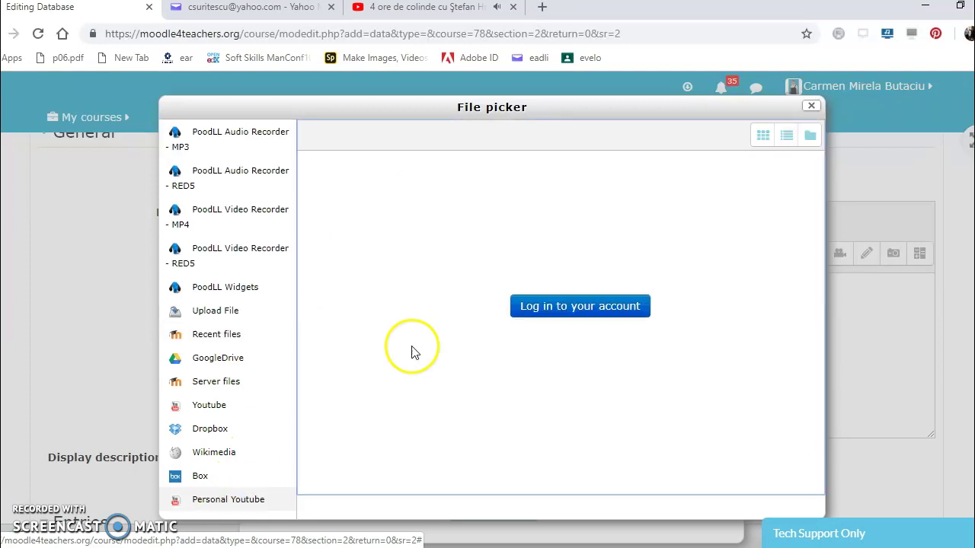
pyautogui.click(548, 305)
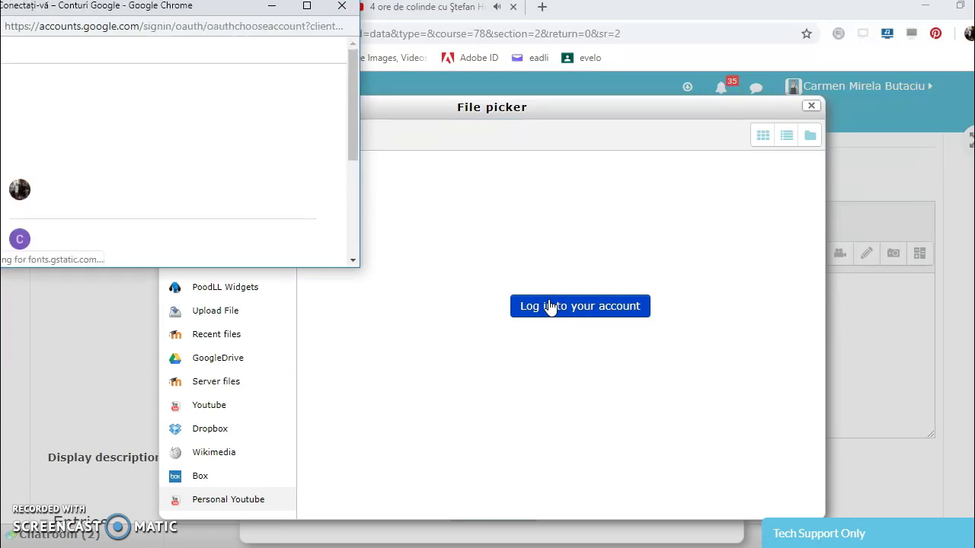
pyautogui.click(82, 192)
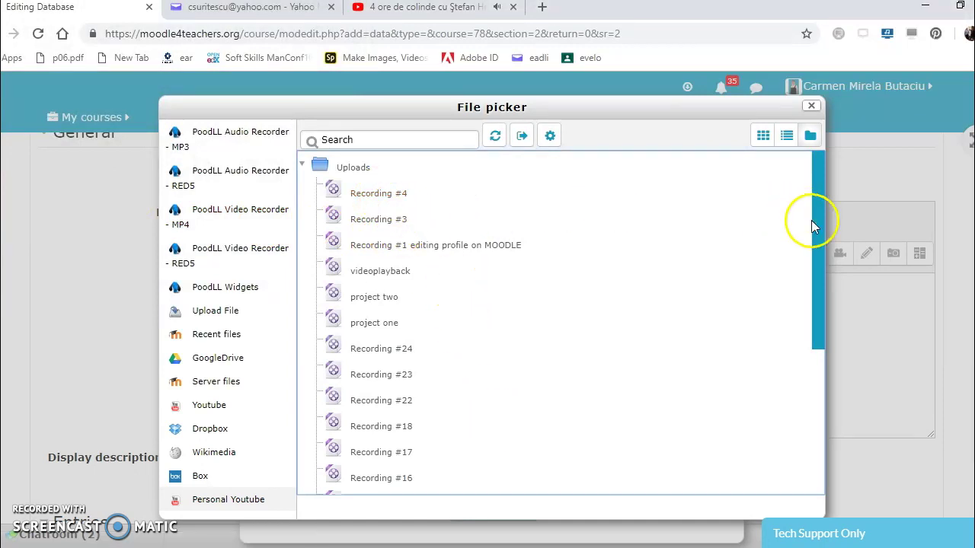
pyautogui.moveTo(819, 238); pyautogui.dragTo(815, 411)
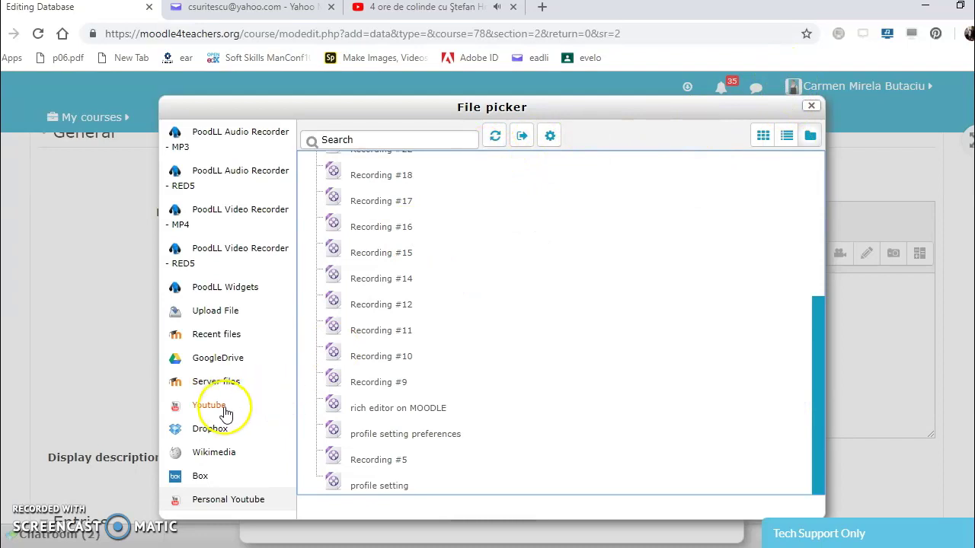
# Step: Start choosing a file to upload from the computer and browse to the ERASMUS+ folder on the Desktop
pyautogui.click(208, 314)
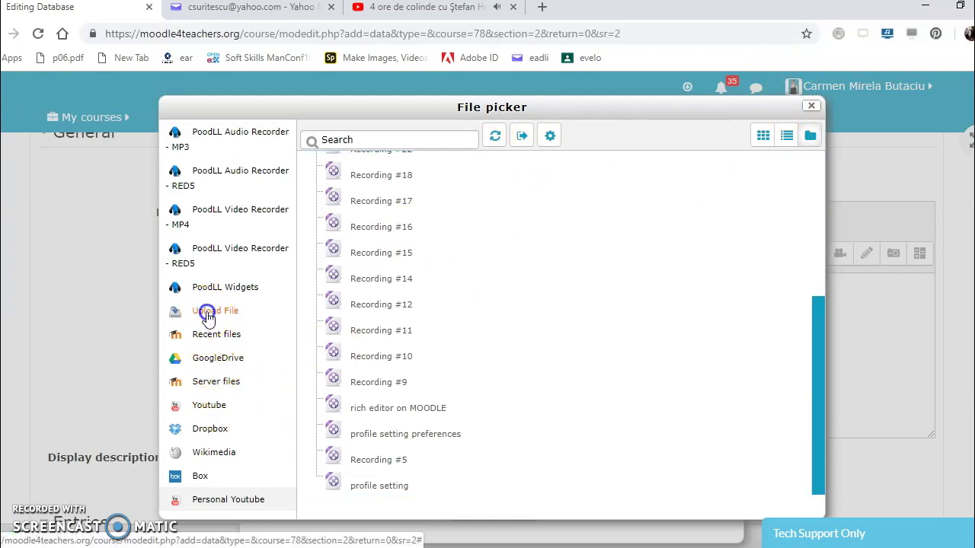
pyautogui.click(537, 220)
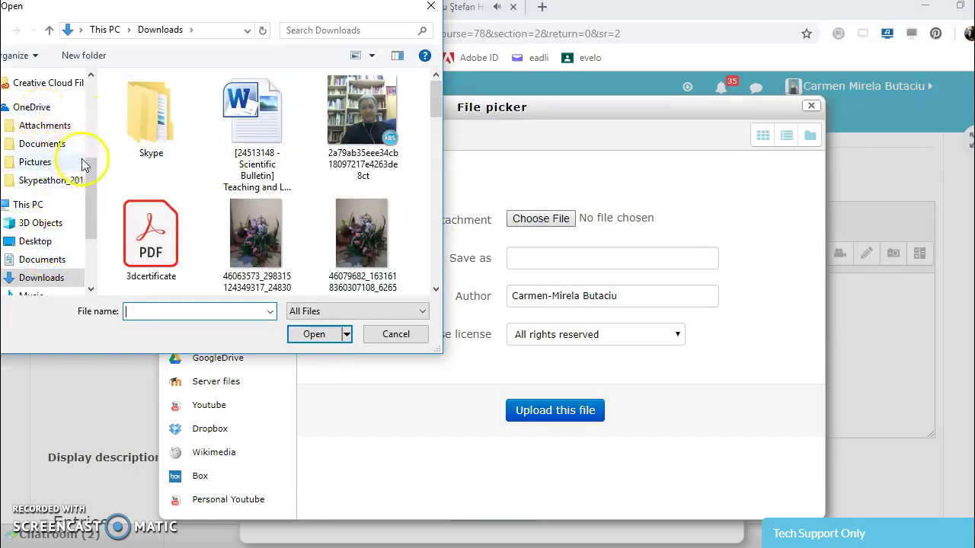
pyautogui.moveTo(90, 194); pyautogui.dragTo(80, 129)
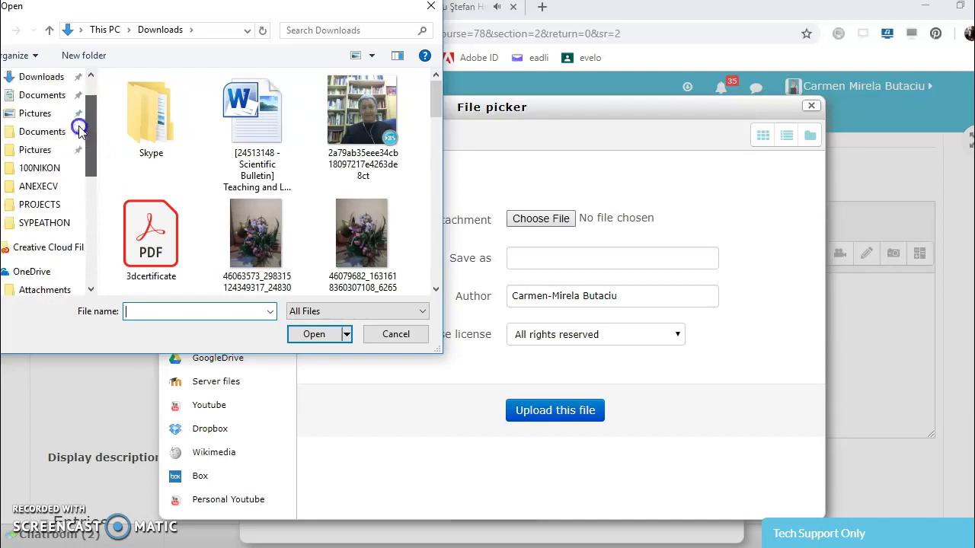
pyautogui.click(47, 209)
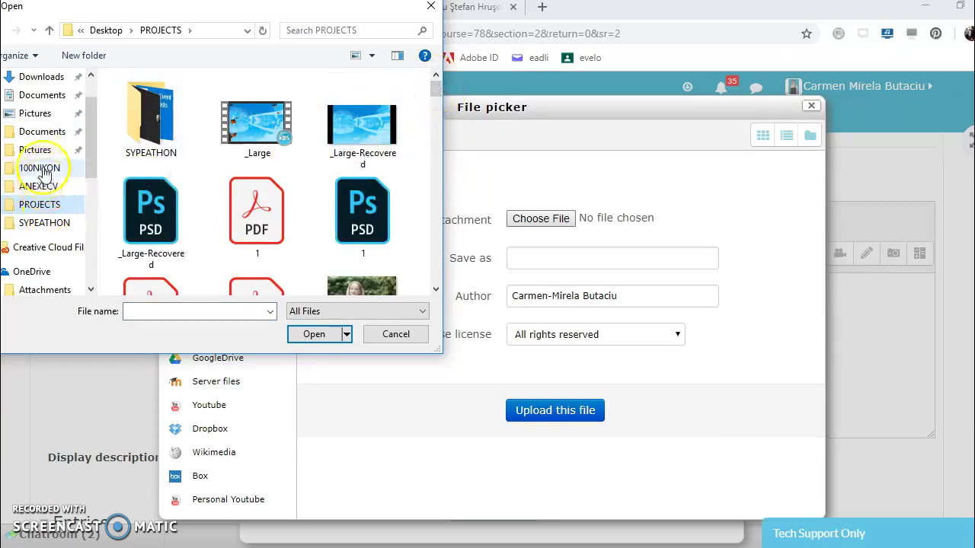
pyautogui.moveTo(89, 148)
pyautogui.mouseDown()
pyautogui.moveTo(89, 131)
pyautogui.moveTo(97, 216)
pyautogui.moveTo(80, 137)
pyautogui.mouseUp()
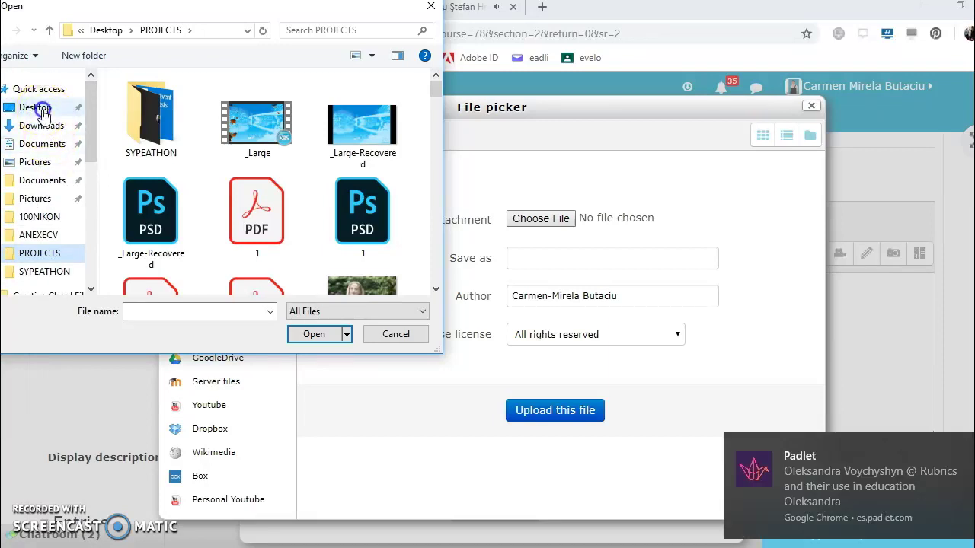
pyautogui.click(36, 108)
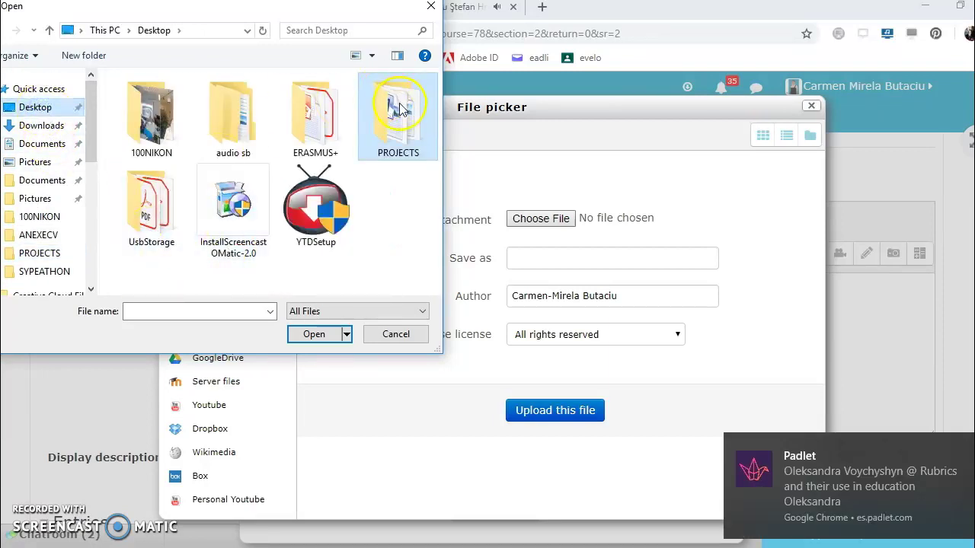
pyautogui.doubleClick(306, 131)
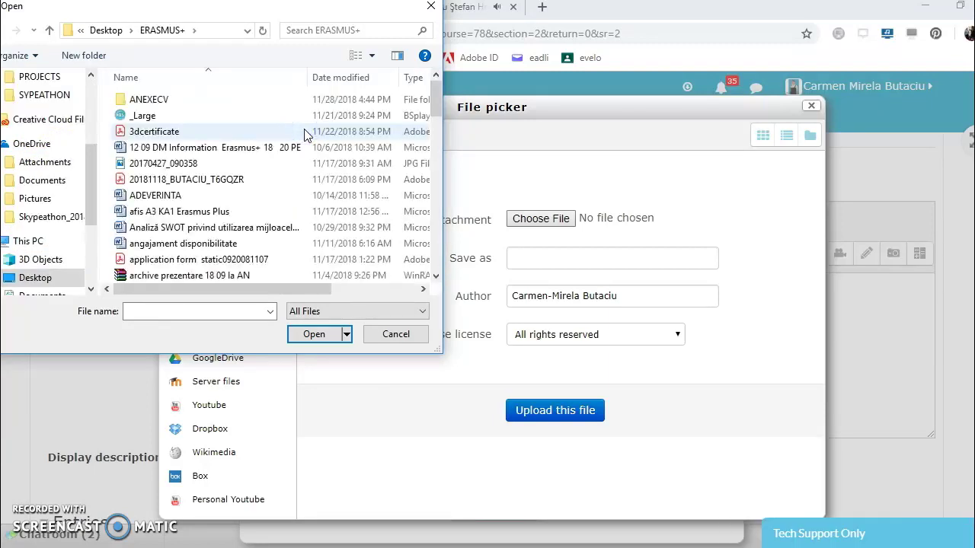
# Step: Try to upload the GHIDUL LIPOVEI PDF dated 11/16/2018 2:44 PM from the ERASMUS+ folder
pyautogui.moveTo(434, 103); pyautogui.dragTo(435, 168)
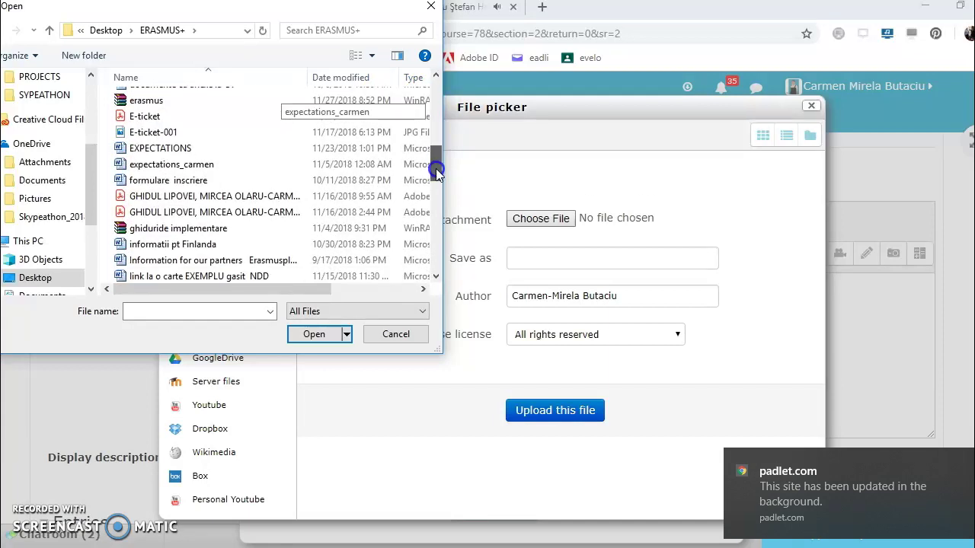
pyautogui.click(328, 213)
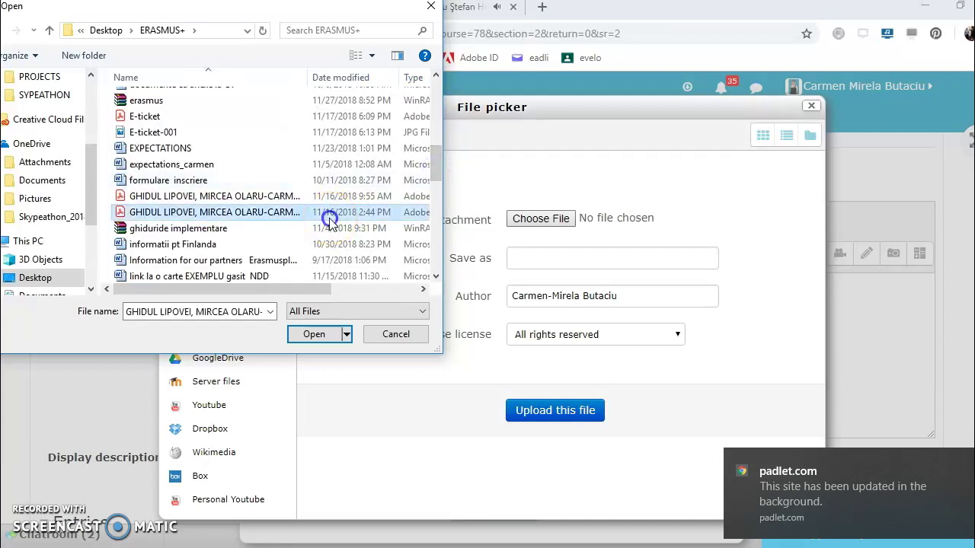
pyautogui.click(313, 335)
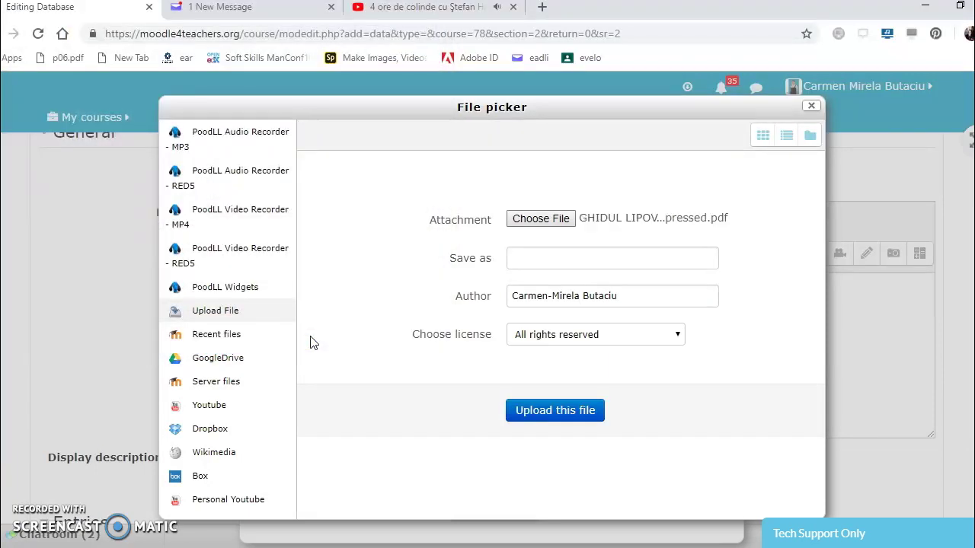
pyautogui.click(560, 412)
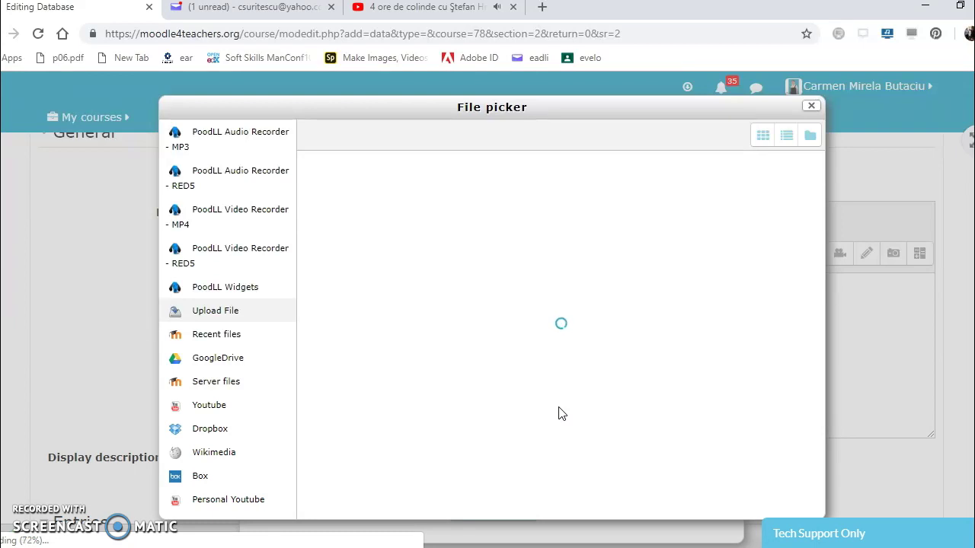
pyautogui.click(592, 373)
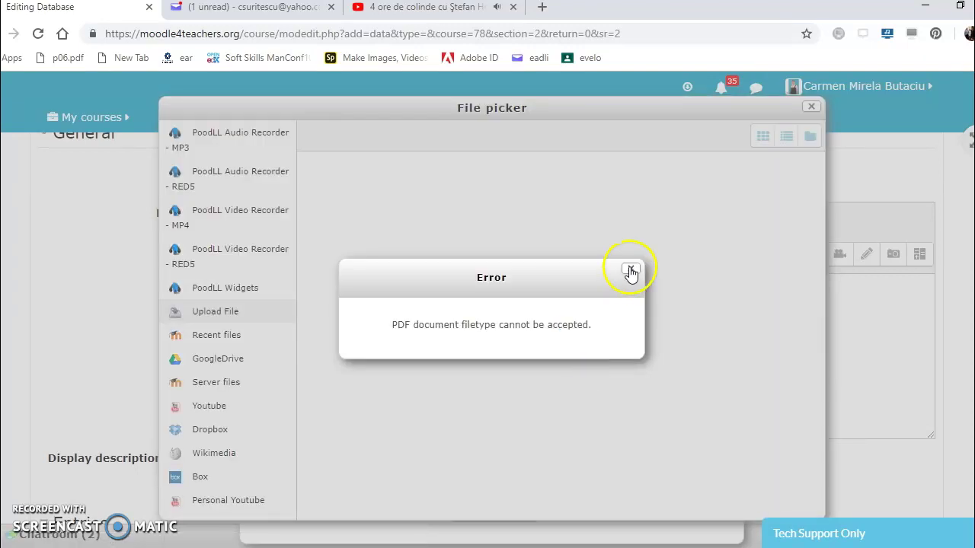
pyautogui.click(631, 272)
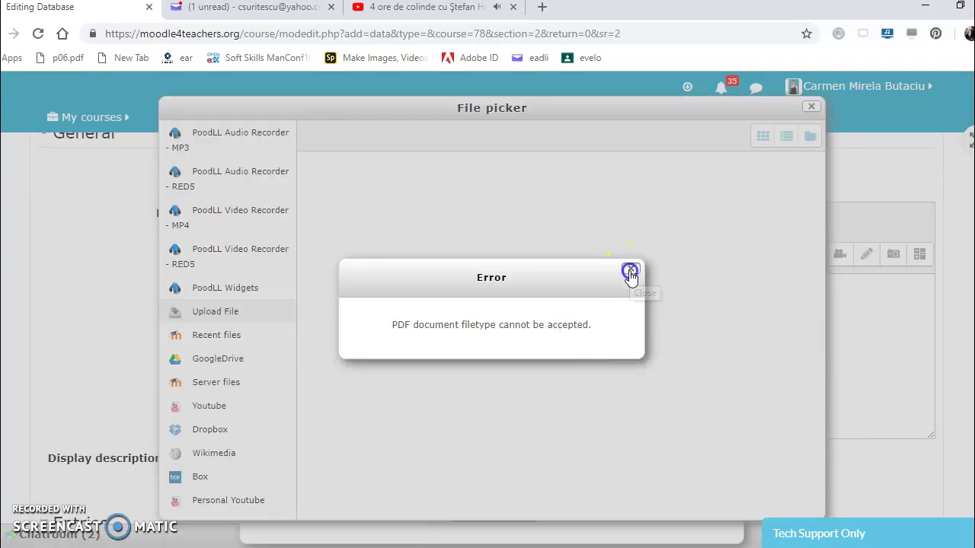
# Step: Sort the ERASMUS+ folder by name in descending order and try to upload the presentation SWOT-ENGLISH.pptx
pyautogui.click(236, 314)
pyautogui.click(533, 220)
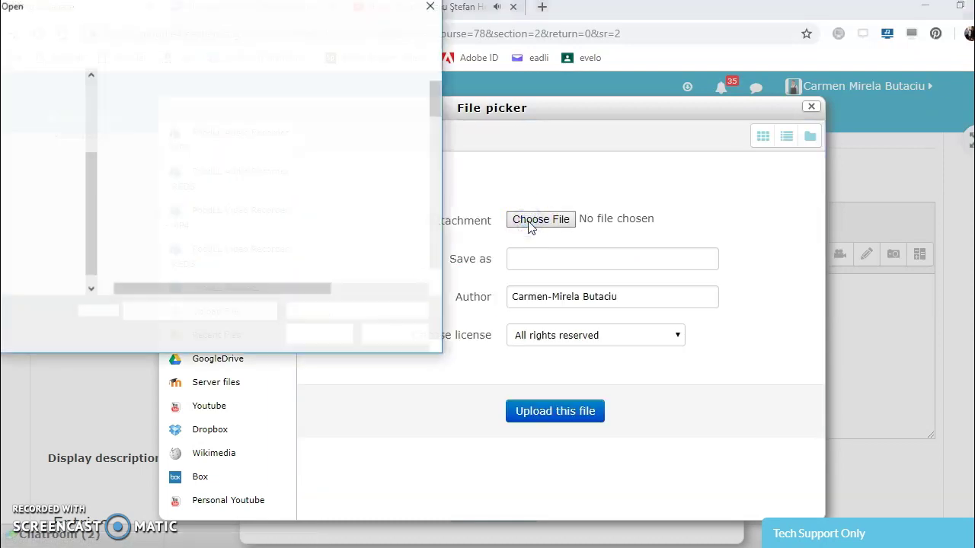
pyautogui.moveTo(438, 102); pyautogui.dragTo(438, 241)
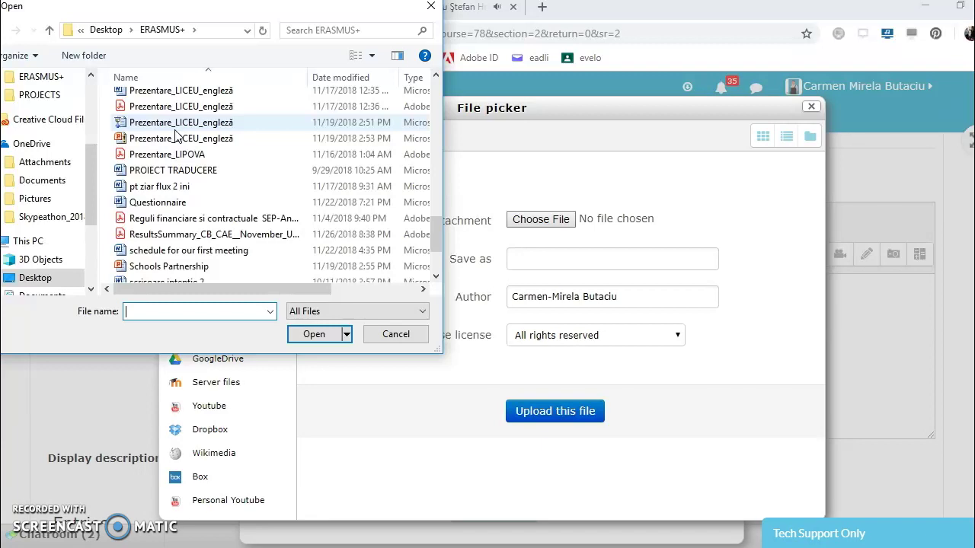
pyautogui.click(169, 79)
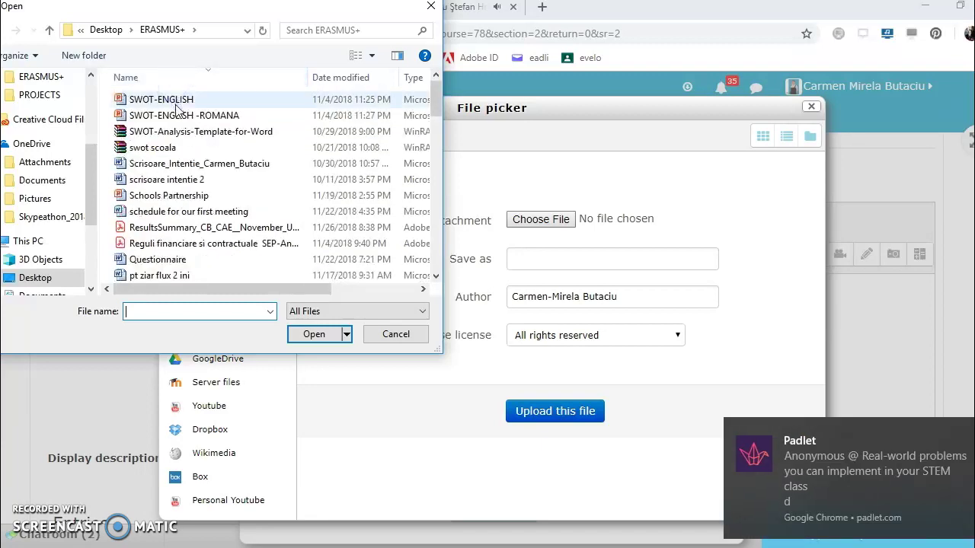
pyautogui.click(176, 103)
pyautogui.click(308, 336)
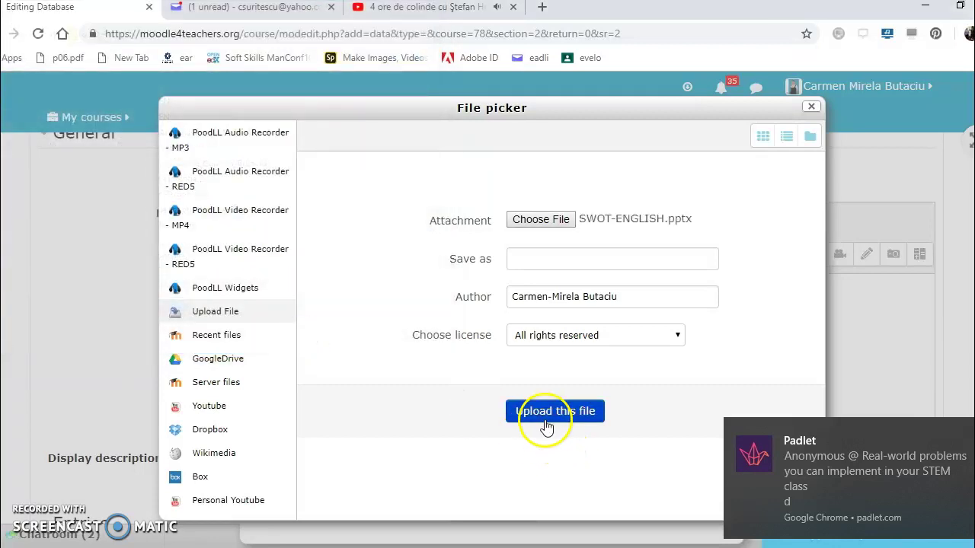
pyautogui.click(545, 424)
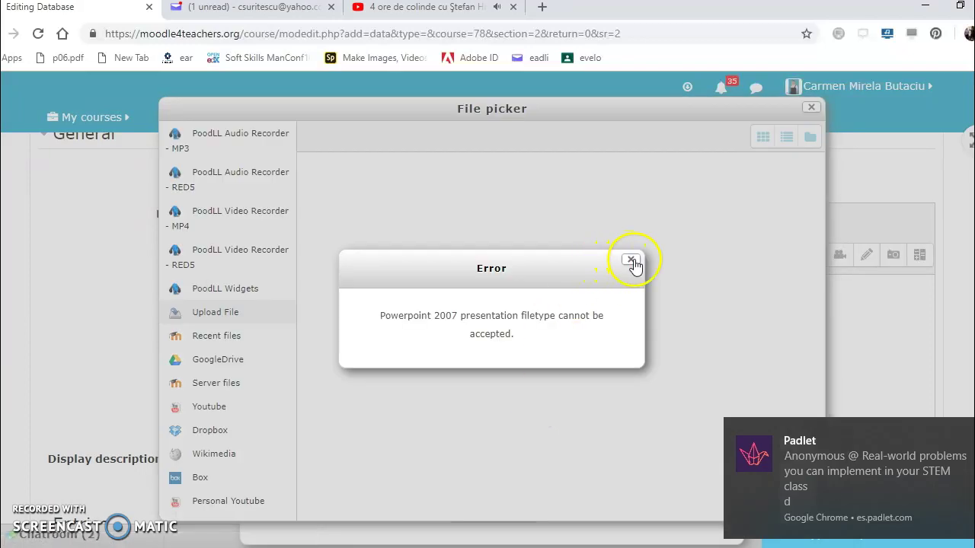
pyautogui.click(631, 261)
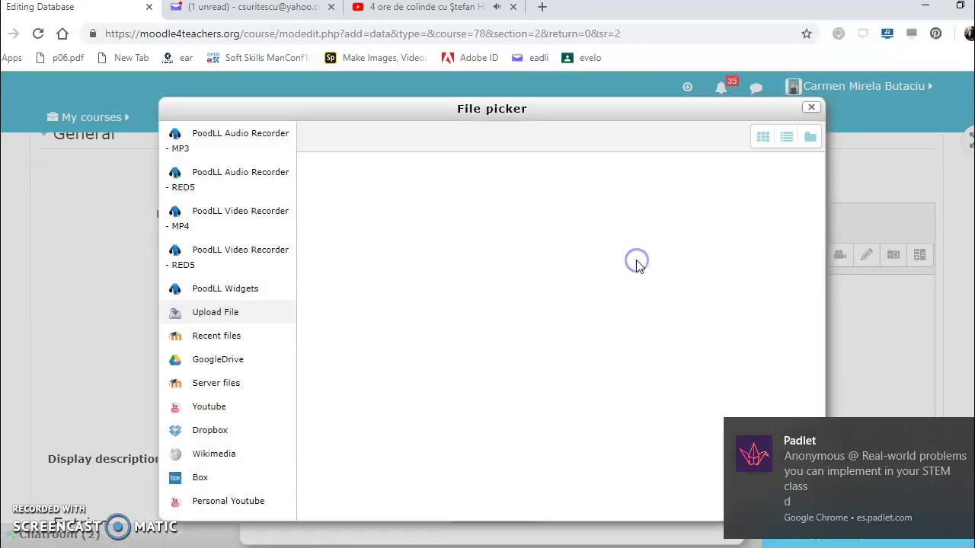
# Step: Try to upload the Word document Prezentare_LICEU_engleză from the ERASMUS+ folder
pyautogui.click(202, 313)
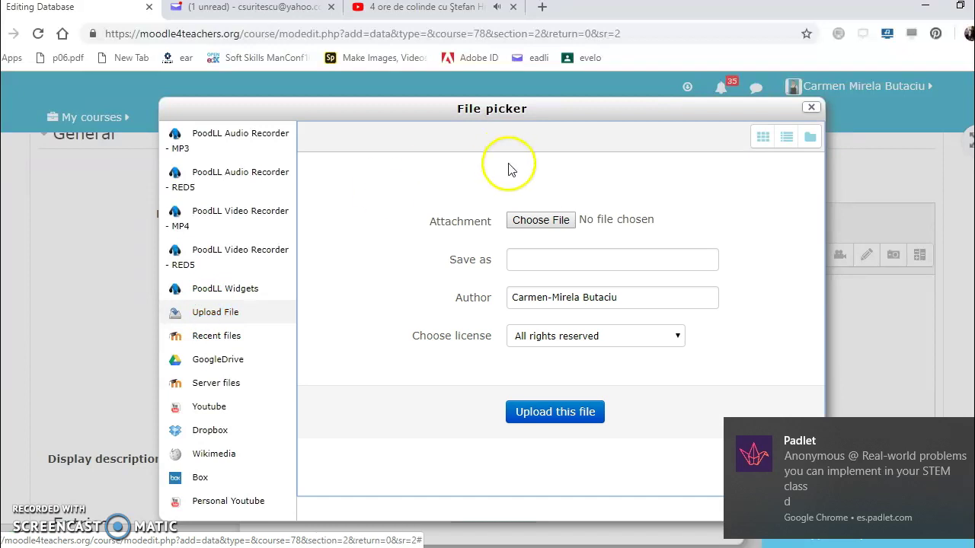
pyautogui.click(536, 220)
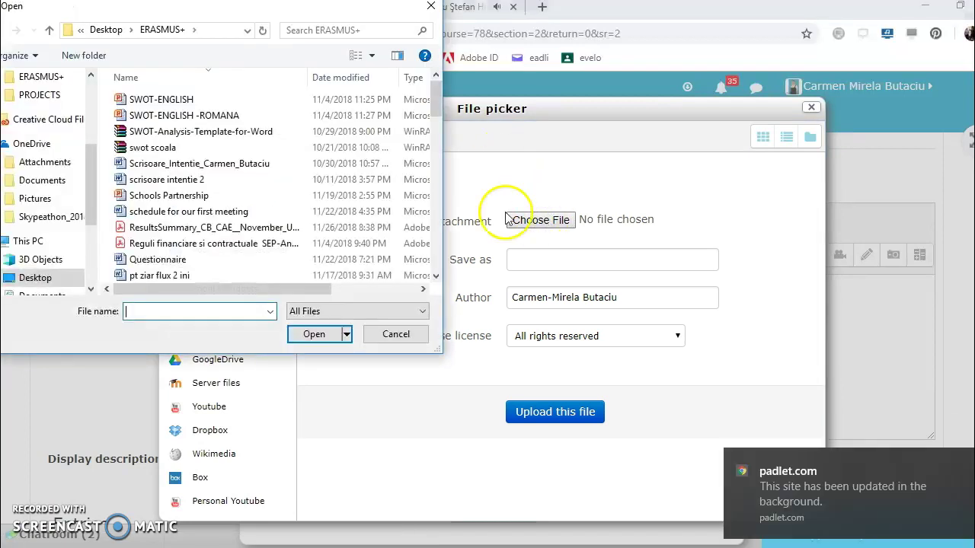
pyautogui.moveTo(438, 109); pyautogui.dragTo(438, 134)
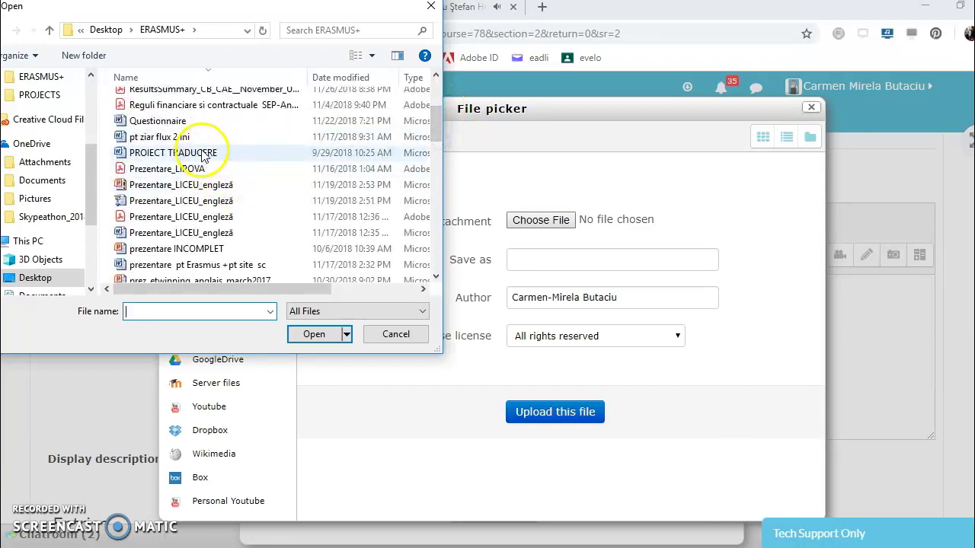
pyautogui.click(220, 233)
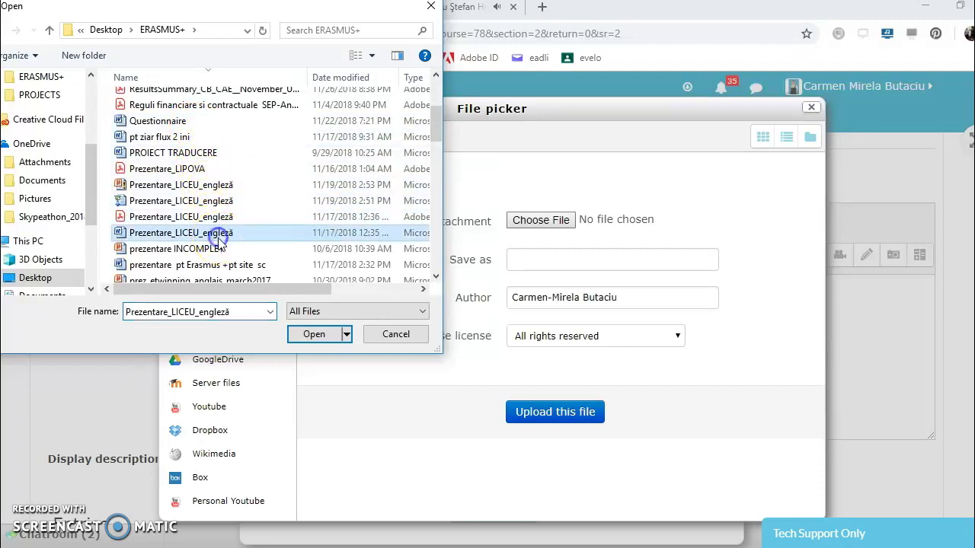
pyautogui.click(299, 335)
pyautogui.click(553, 420)
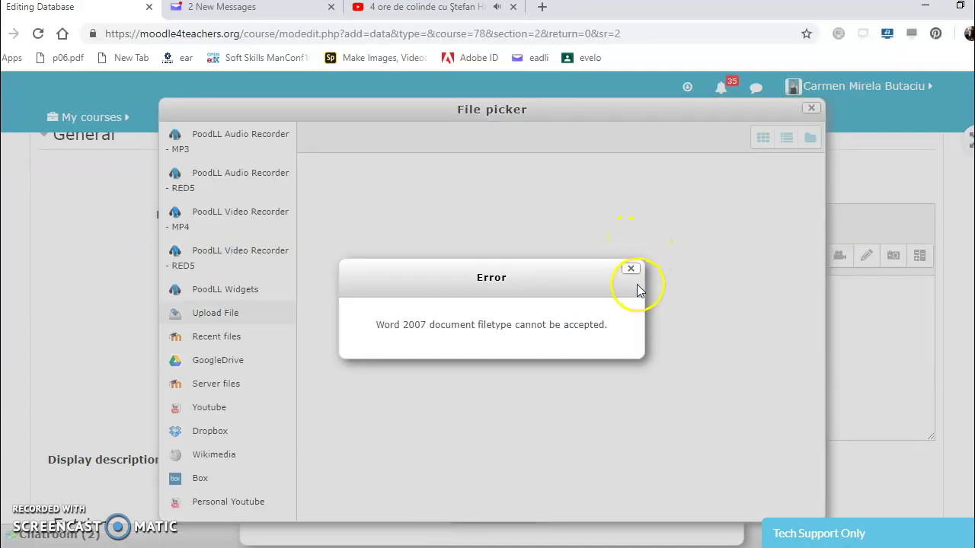
pyautogui.click(631, 271)
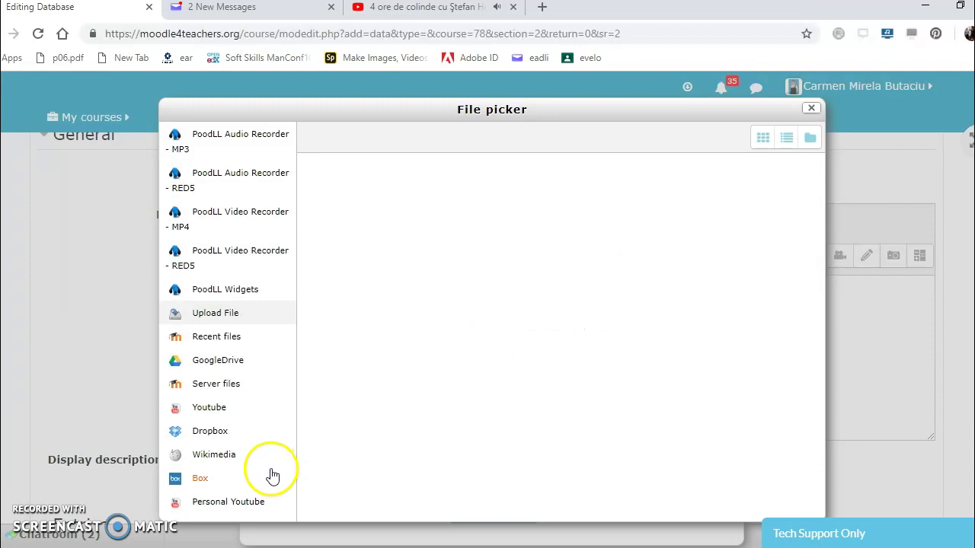
# Step: Check the Server files source and try to log in to GoogleDrive with a Google account
pyautogui.click(221, 390)
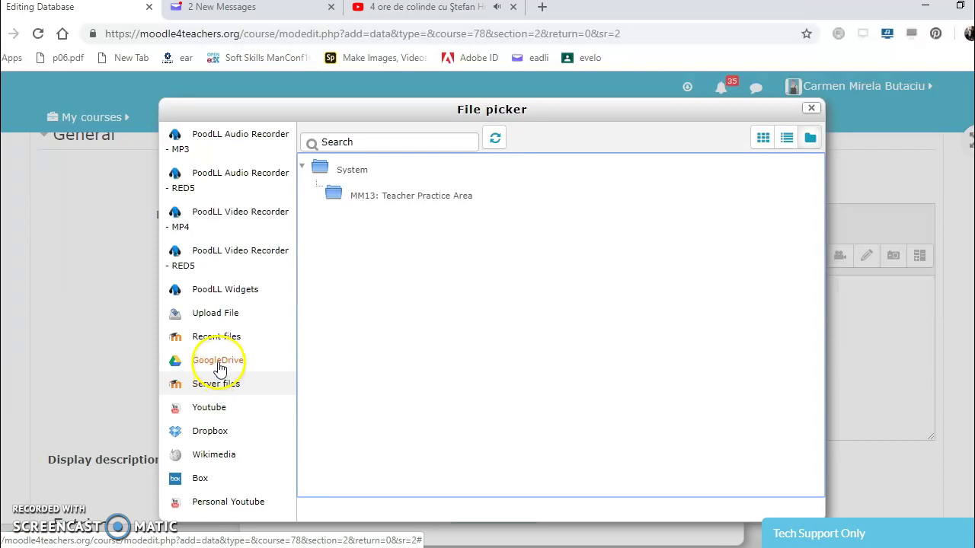
pyautogui.click(219, 366)
pyautogui.click(533, 308)
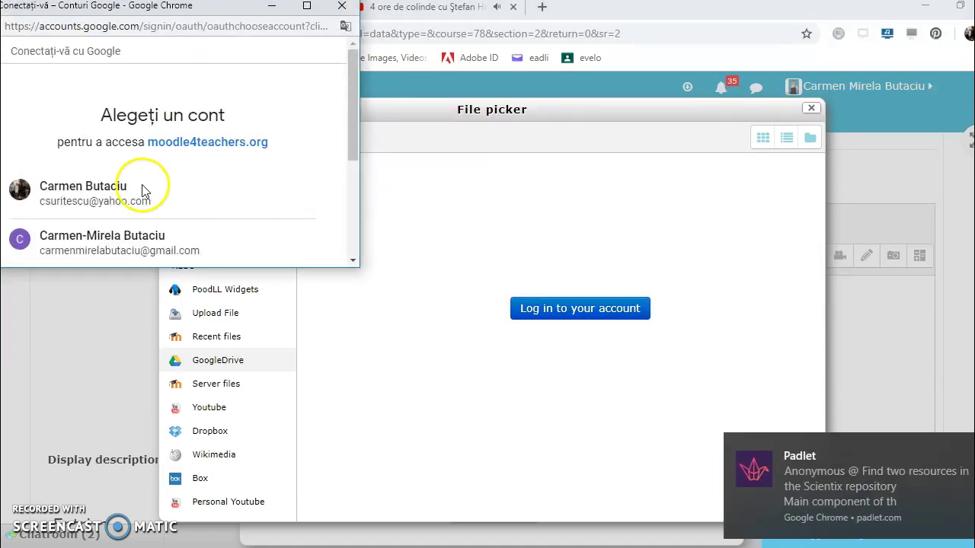
pyautogui.click(84, 188)
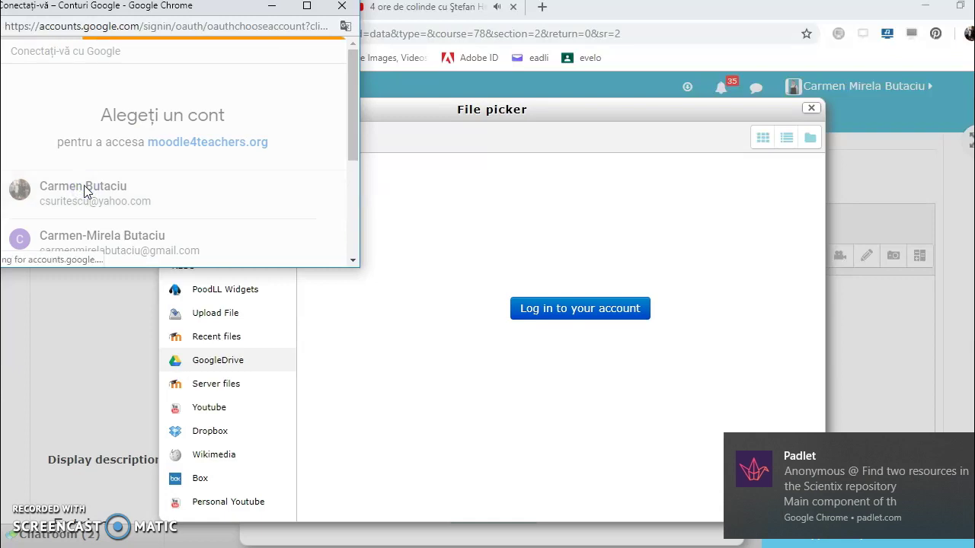
pyautogui.click(202, 99)
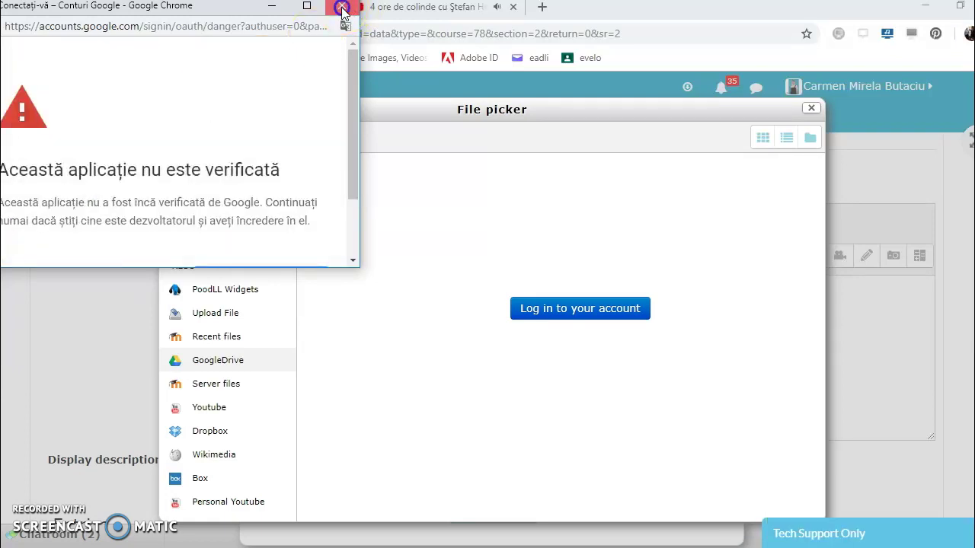
pyautogui.click(342, 6)
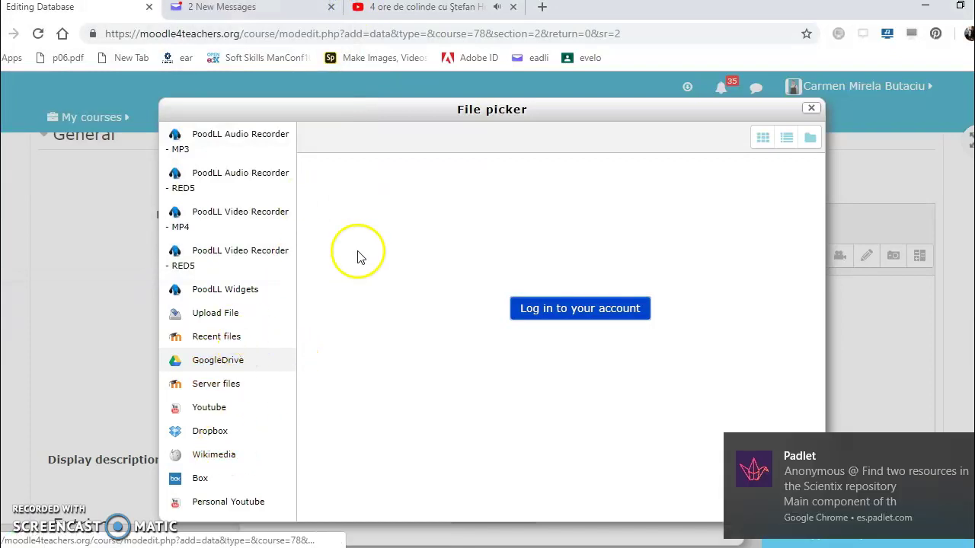
# Step: Try to upload the video file Lipova.m2t from the ERASMUS+ folder on the desktop
pyautogui.click(225, 317)
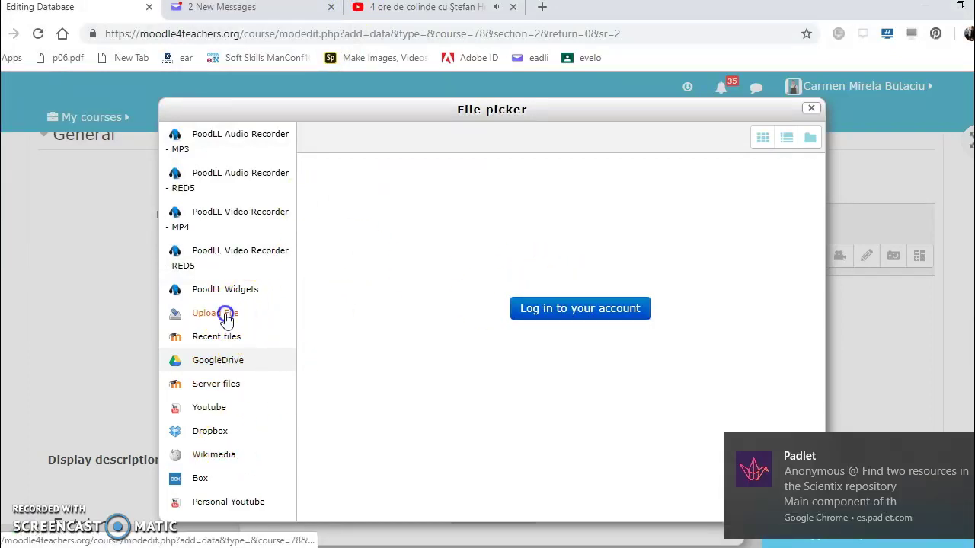
pyautogui.click(540, 222)
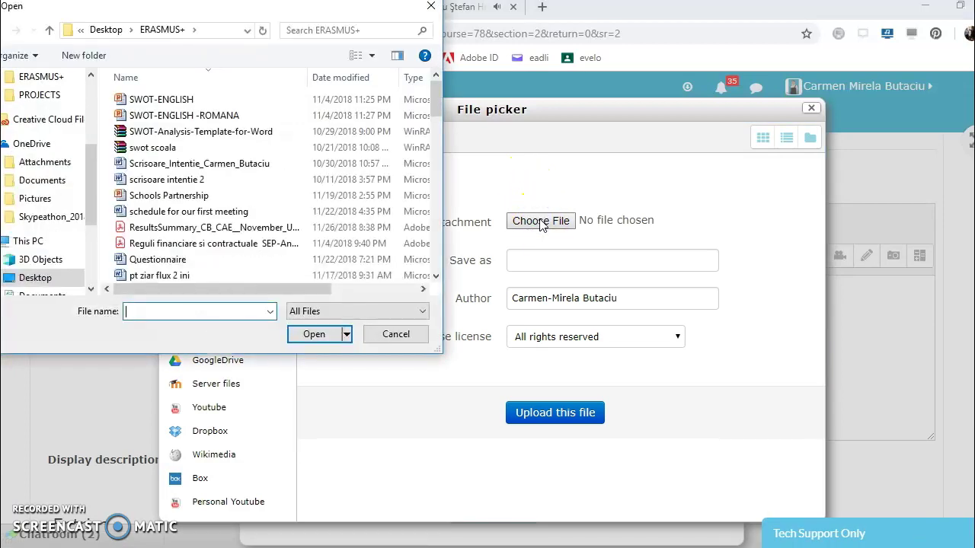
pyautogui.moveTo(437, 97); pyautogui.dragTo(439, 159)
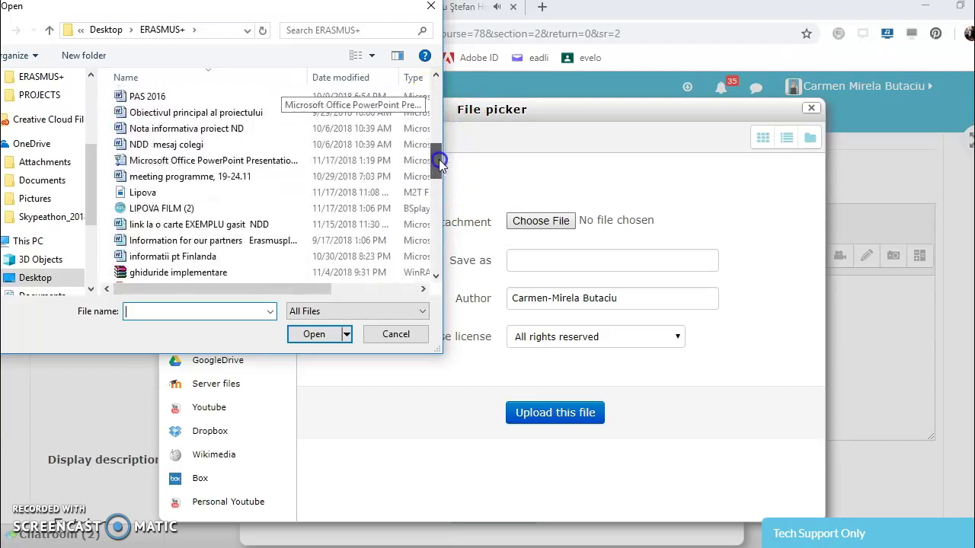
pyautogui.click(217, 194)
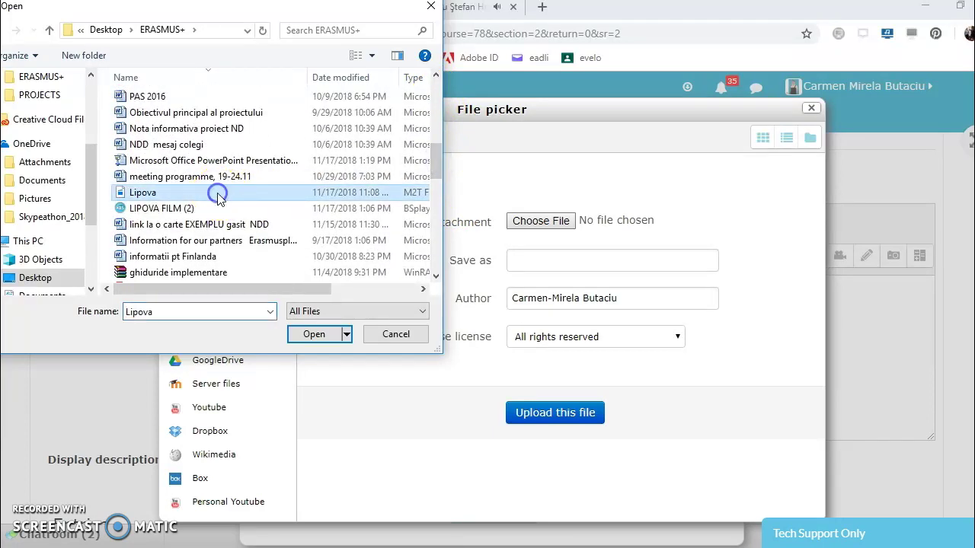
pyautogui.click(307, 336)
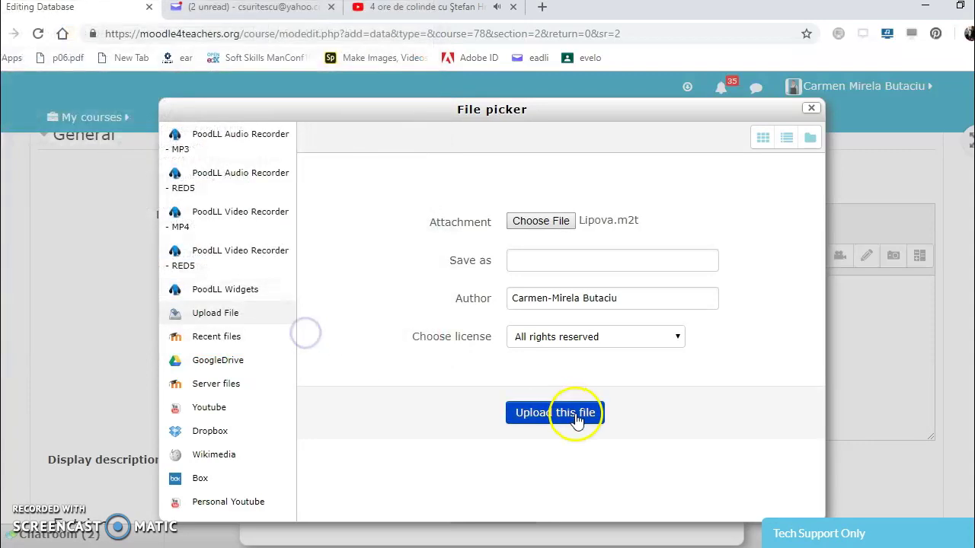
pyautogui.click(554, 413)
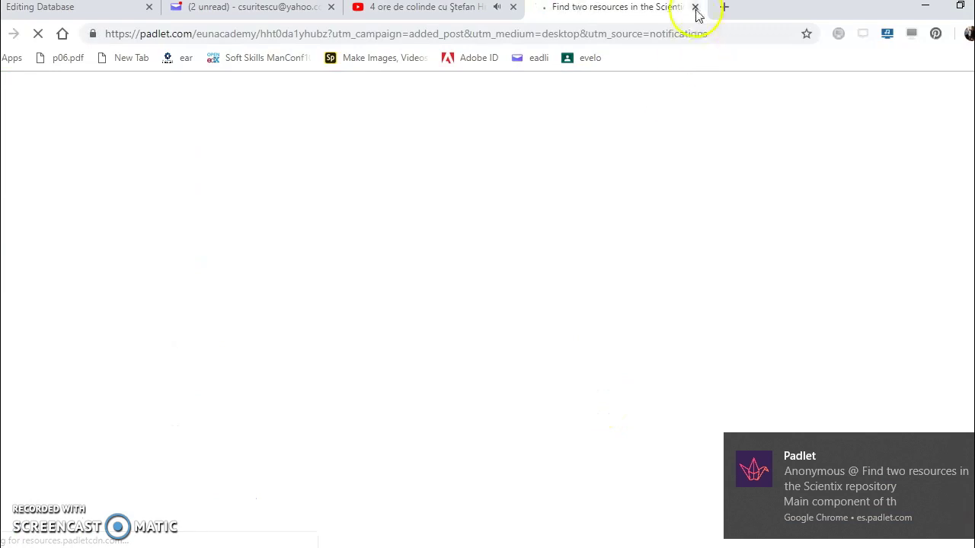
# Step: Close the Padlet page and cancel the Lipova.m2t upload on the Editing Database page
pyautogui.click(695, 7)
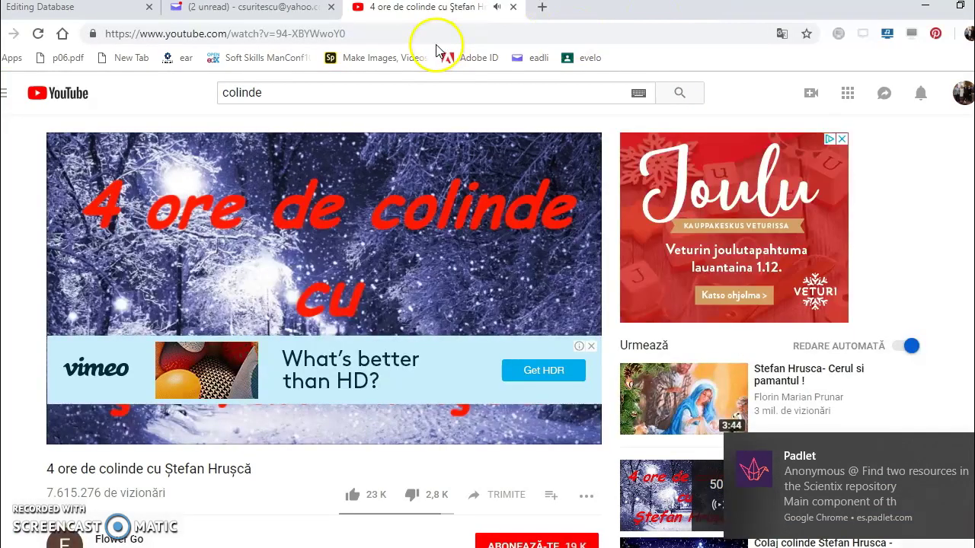
pyautogui.click(107, 10)
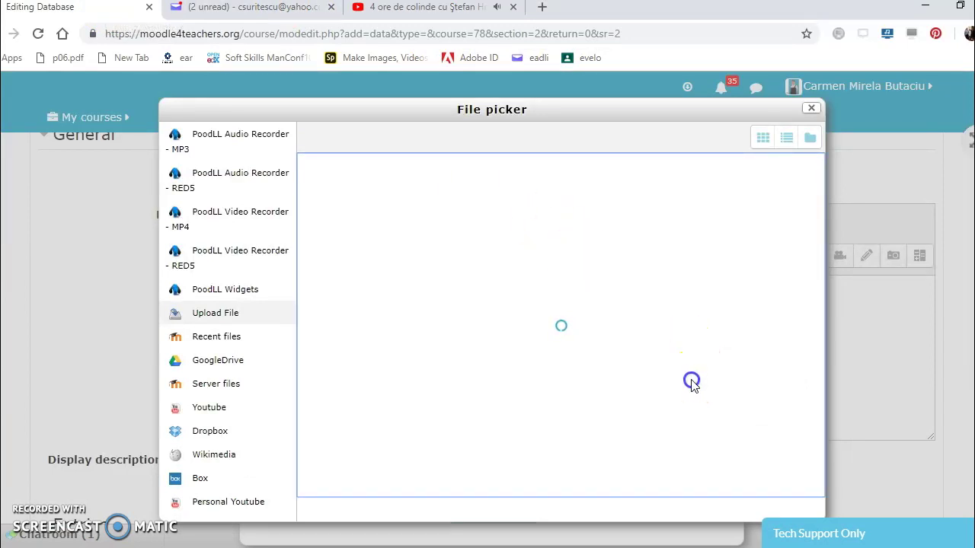
pyautogui.click(690, 384)
pyautogui.click(676, 398)
pyautogui.click(787, 295)
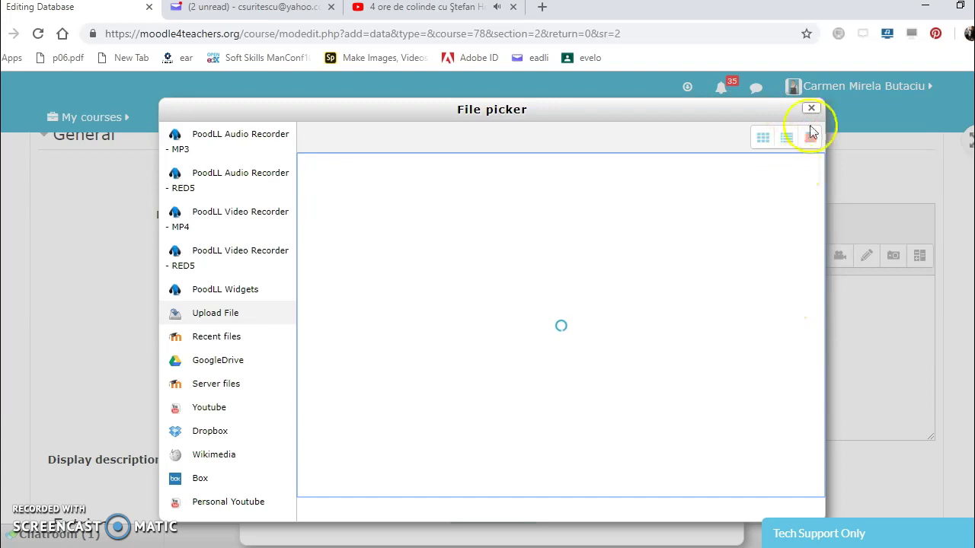
pyautogui.click(811, 109)
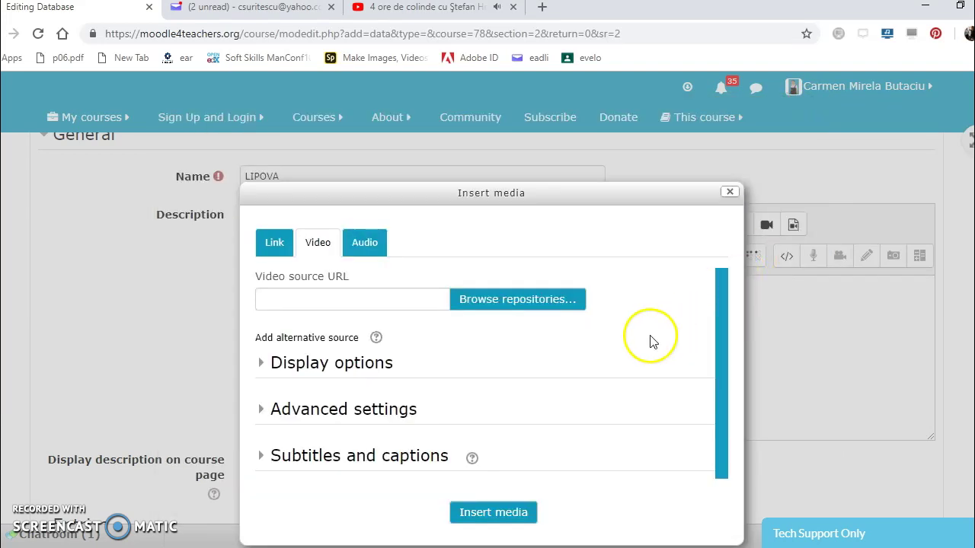
pyautogui.click(361, 252)
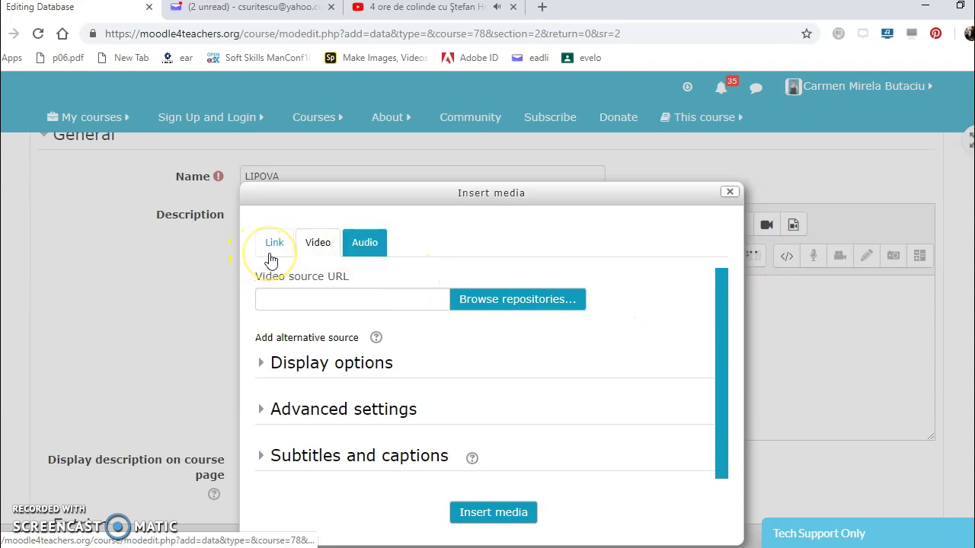
pyautogui.click(286, 253)
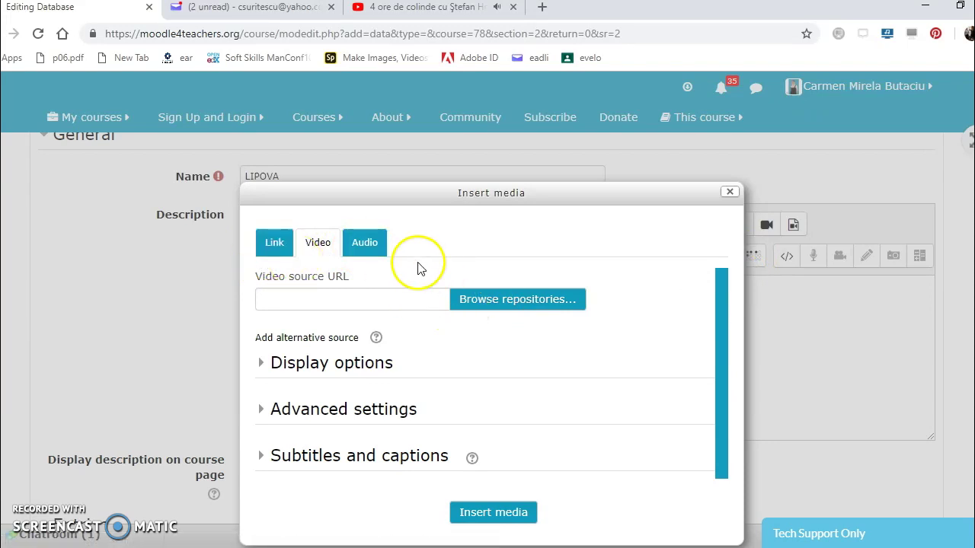
pyautogui.click(373, 254)
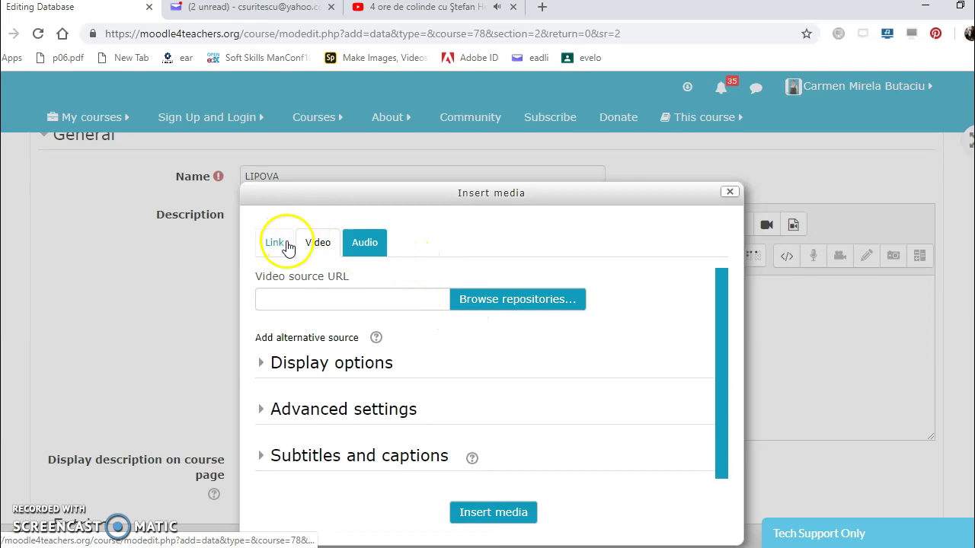
pyautogui.click(287, 245)
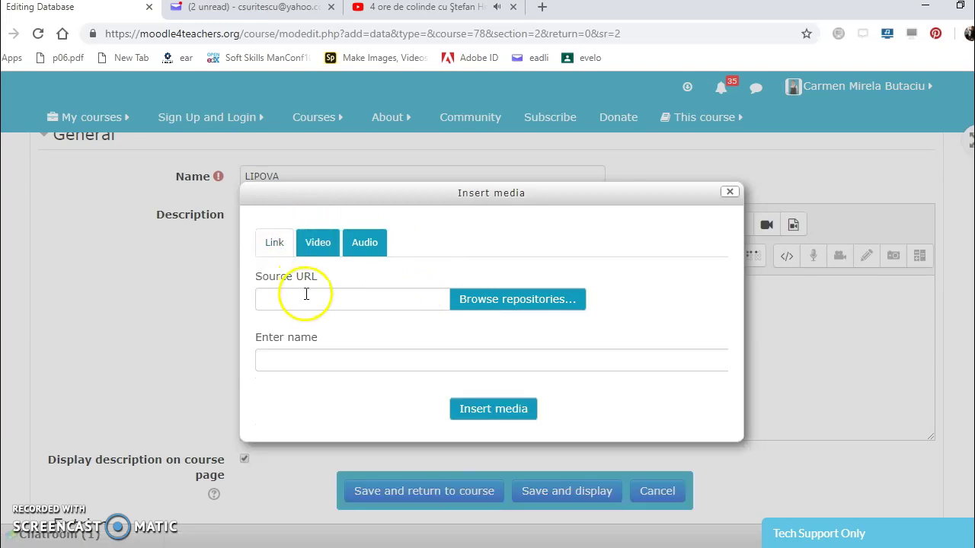
pyautogui.click(556, 297)
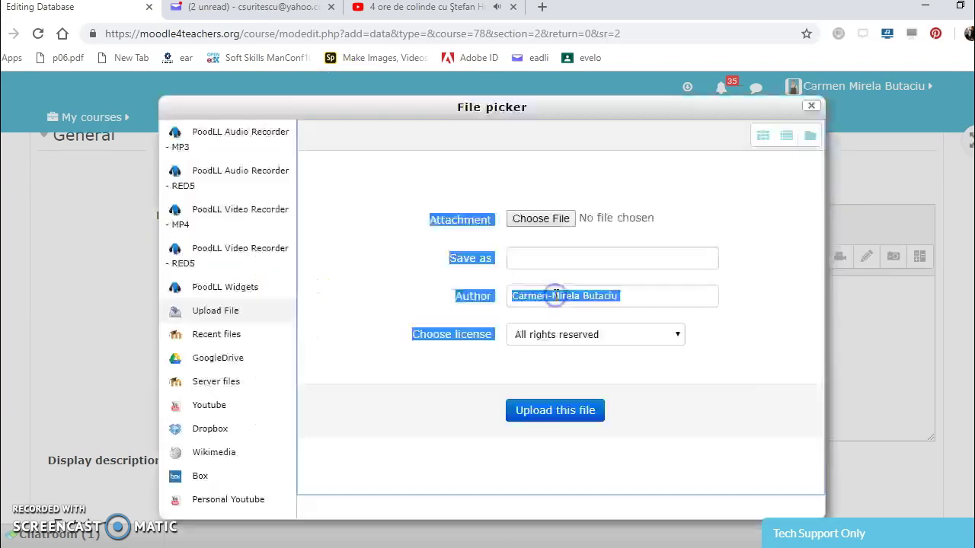
pyautogui.click(531, 219)
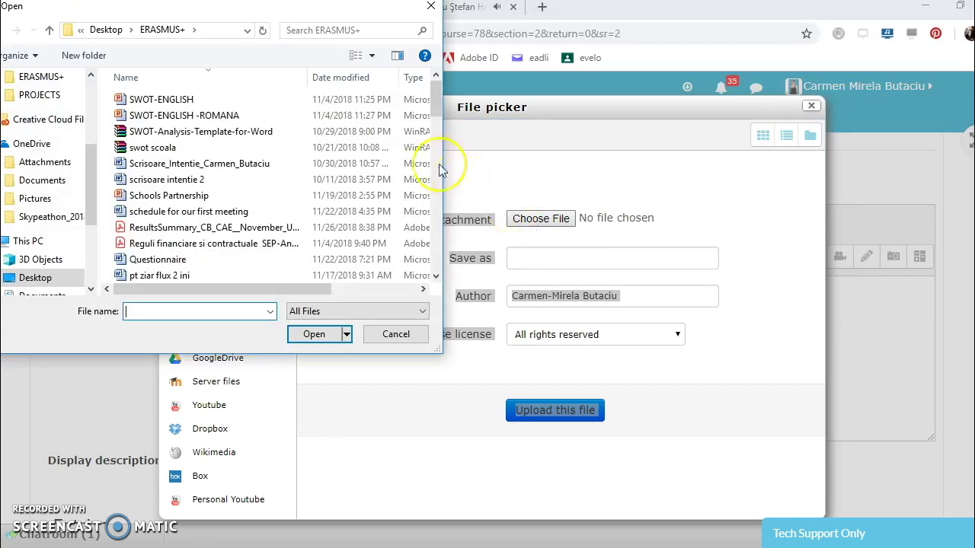
pyautogui.click(431, 9)
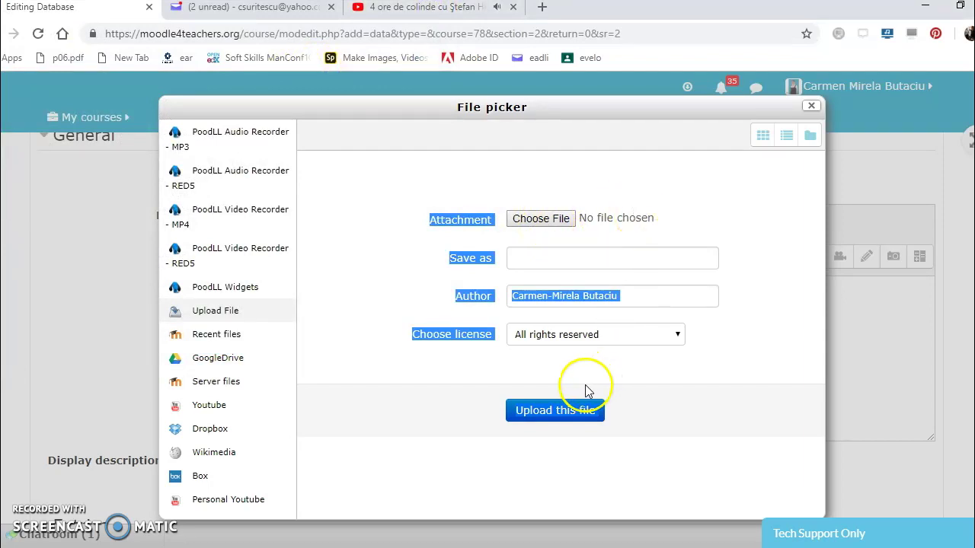
pyautogui.click(810, 108)
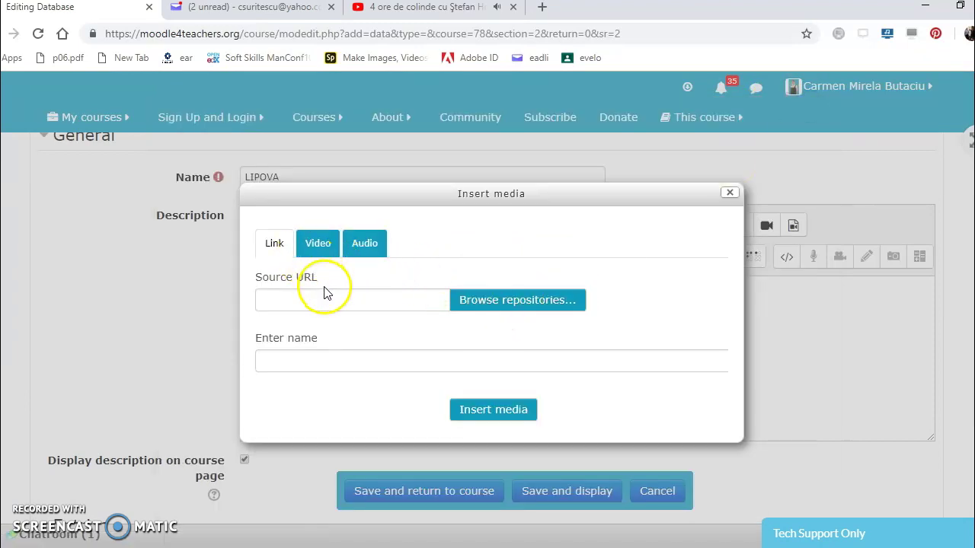
pyautogui.click(325, 243)
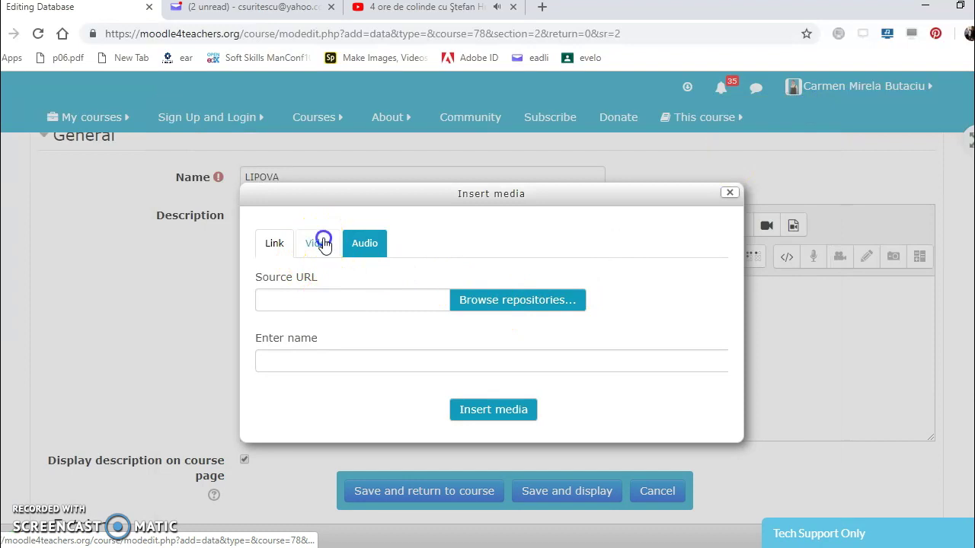
pyautogui.click(324, 243)
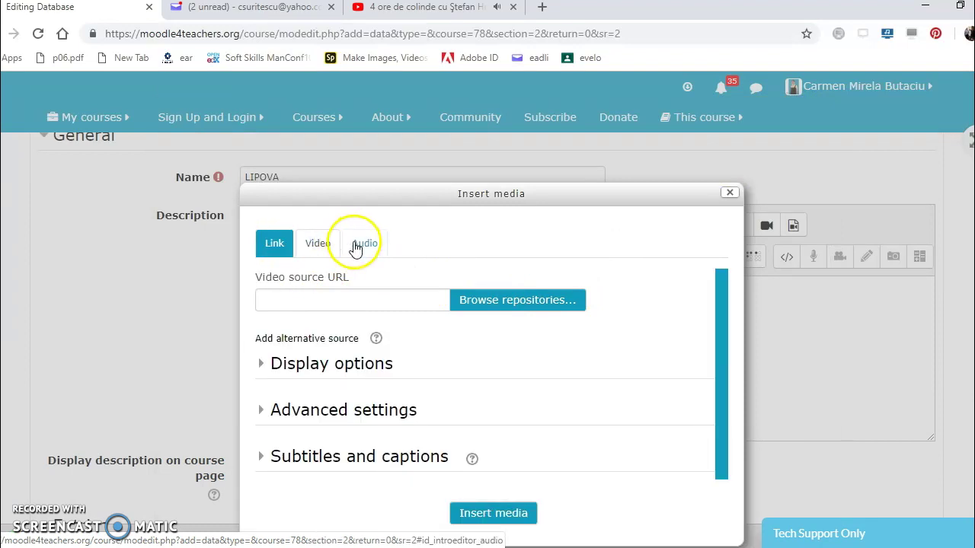
pyautogui.click(358, 252)
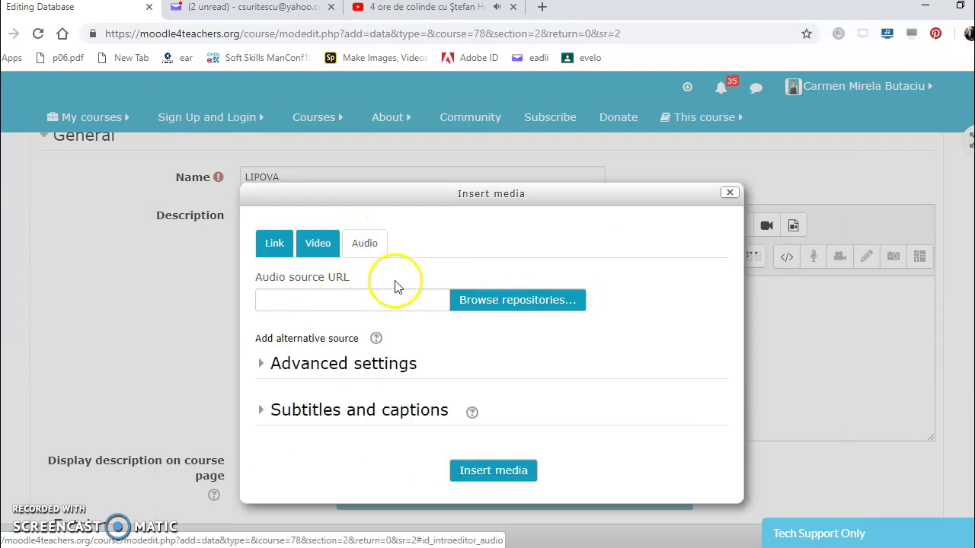
pyautogui.click(499, 301)
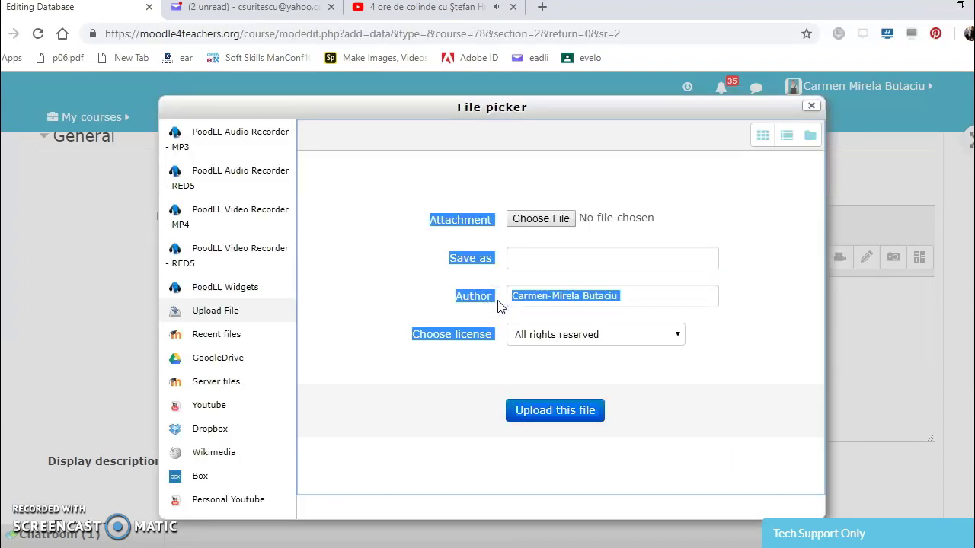
pyautogui.click(539, 219)
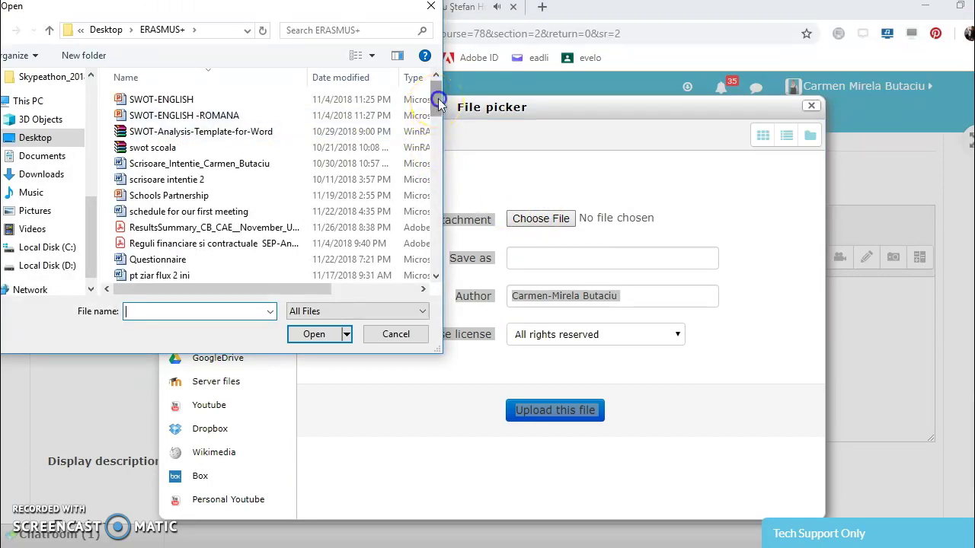
pyautogui.click(431, 6)
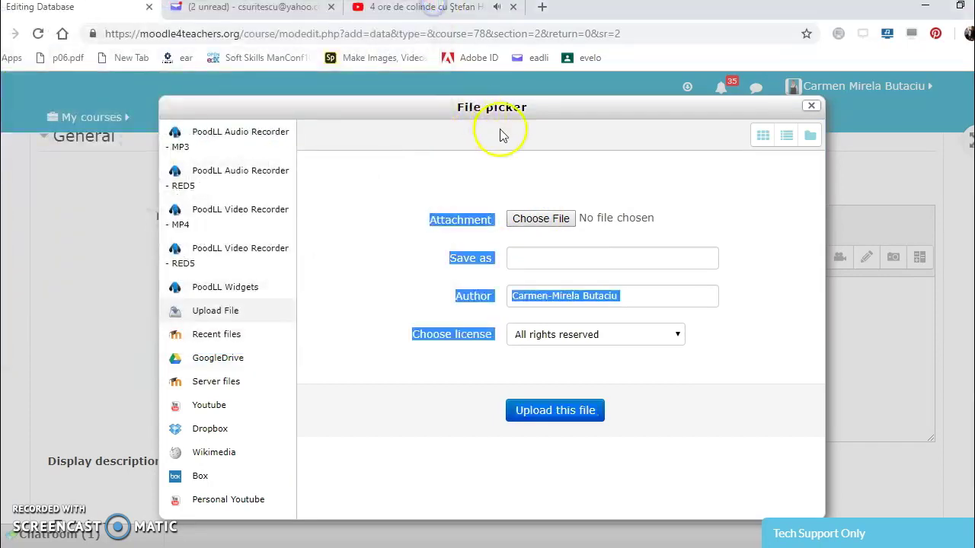
pyautogui.click(521, 195)
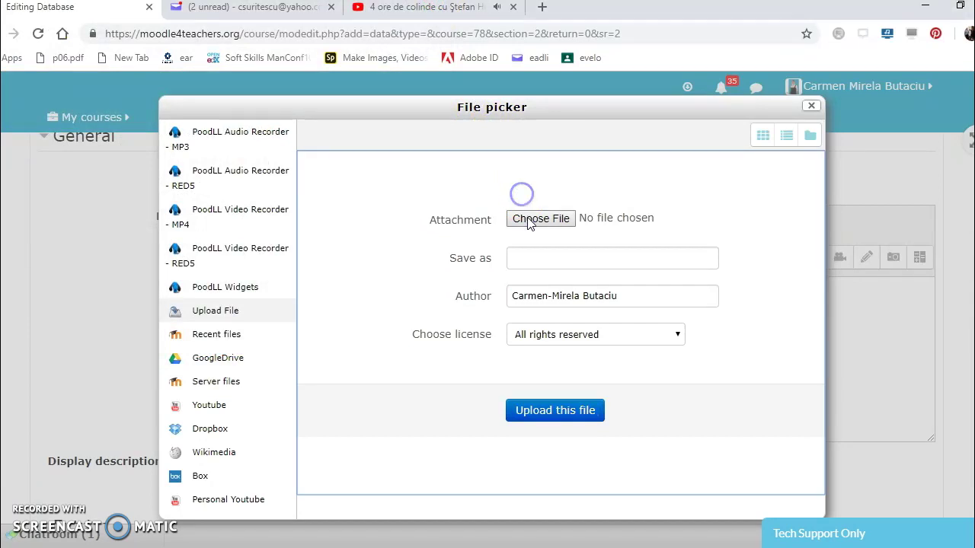
pyautogui.click(812, 107)
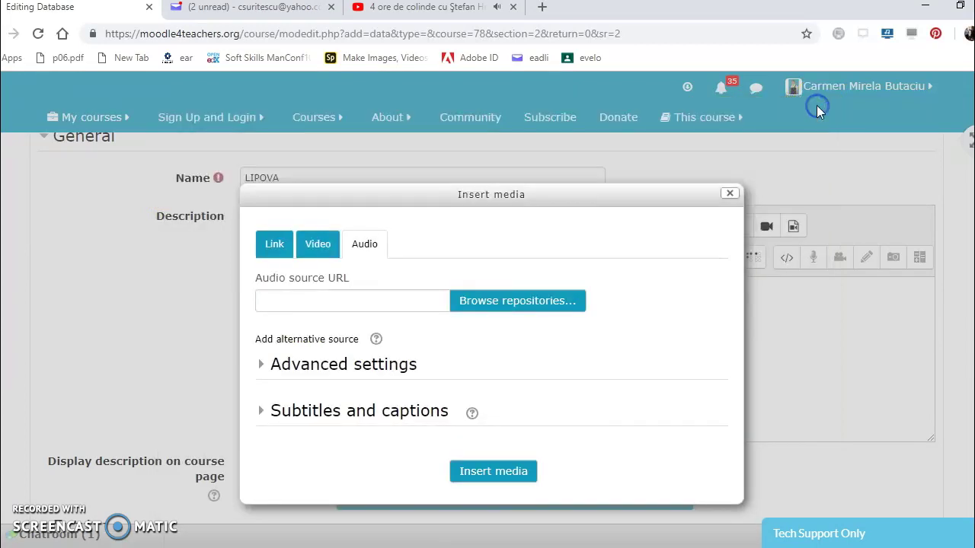
# Step: Upload the video LIPOVA FILM (2) from the ERASMUS+ folder as the video source for the description
pyautogui.click(316, 245)
pyautogui.click(507, 304)
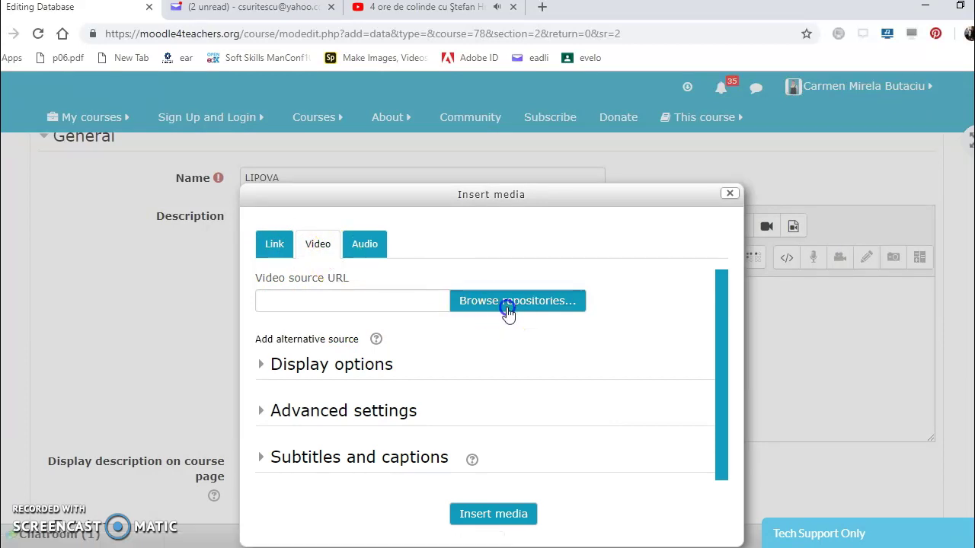
pyautogui.click(539, 219)
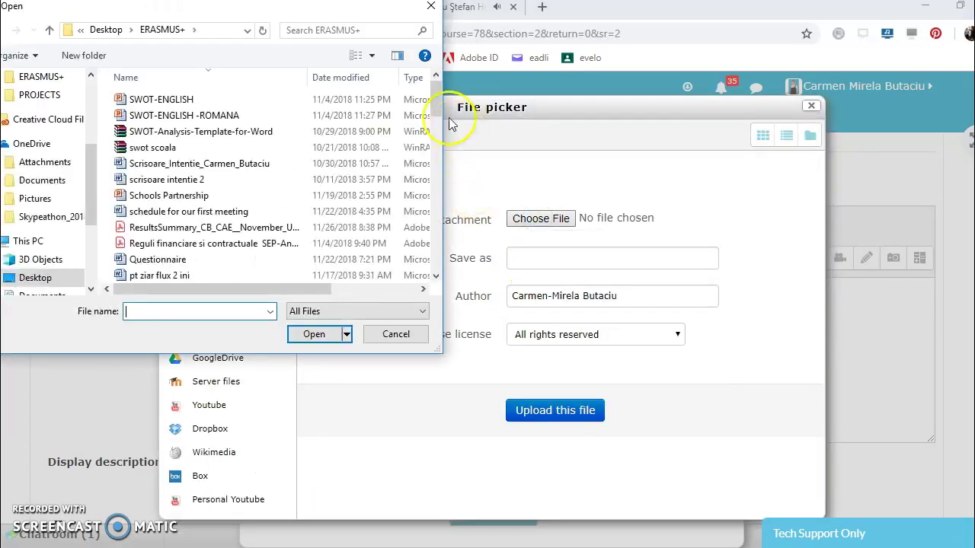
pyautogui.moveTo(435, 109); pyautogui.dragTo(438, 173)
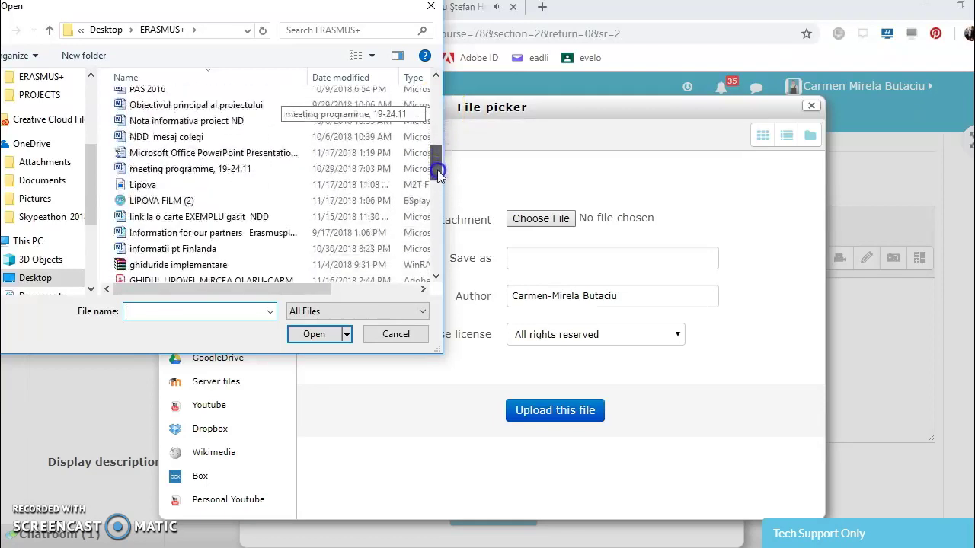
pyautogui.click(208, 202)
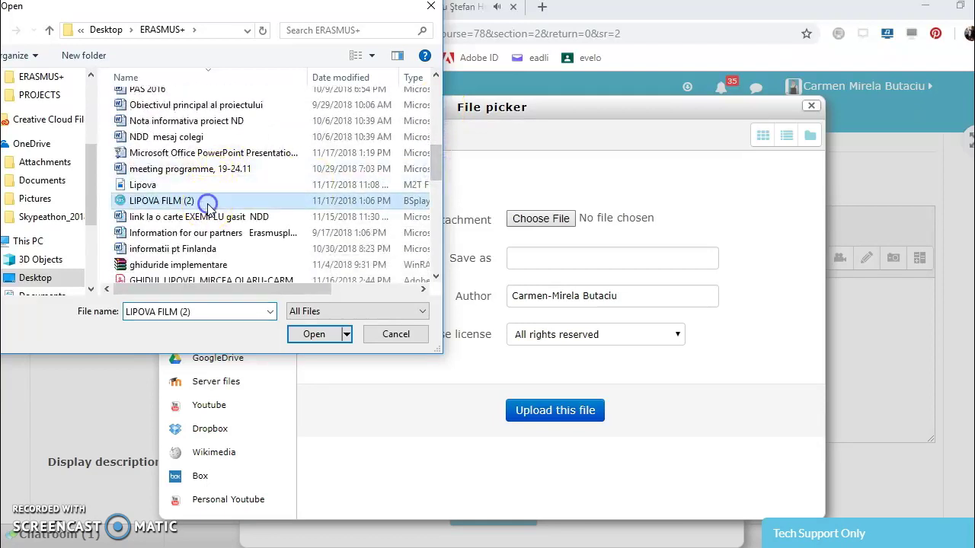
pyautogui.click(323, 334)
pyautogui.click(524, 424)
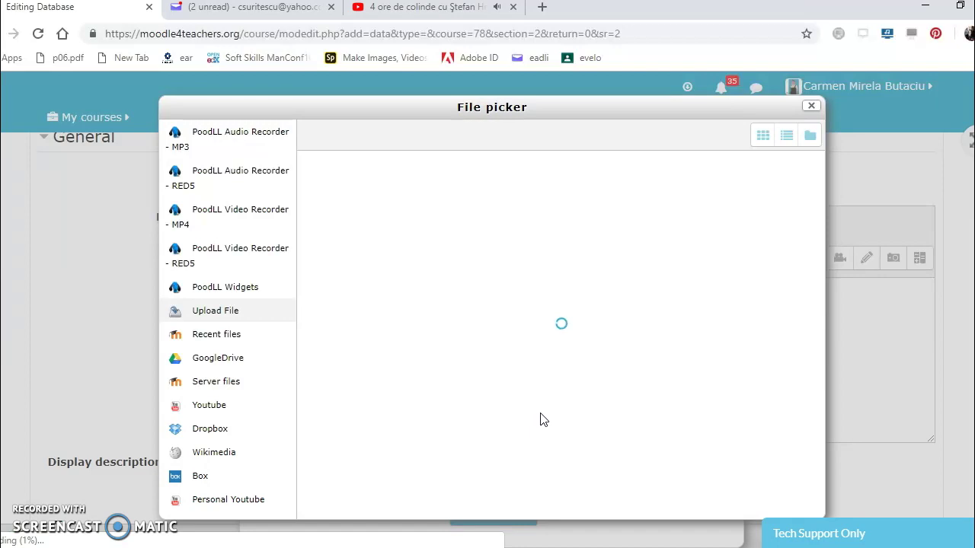
pyautogui.click(624, 348)
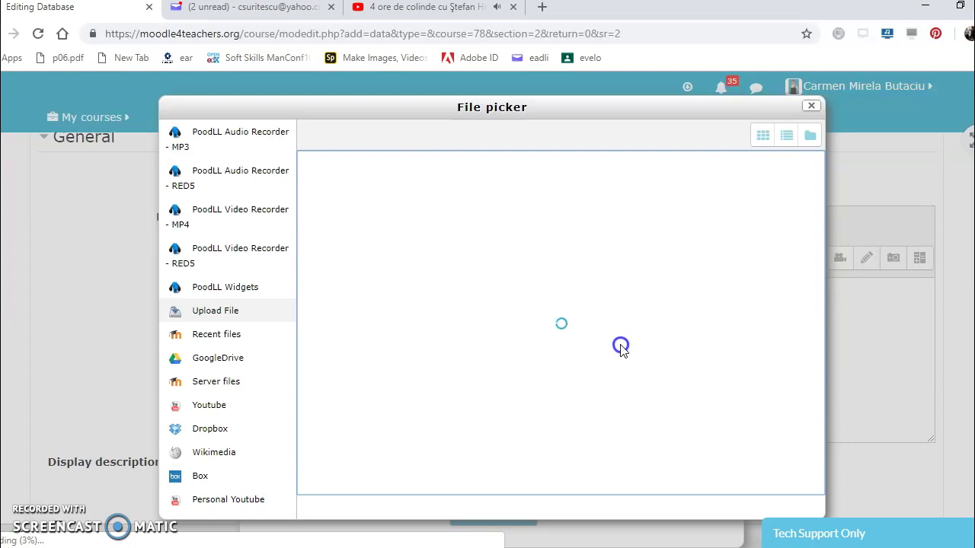
pyautogui.click(753, 348)
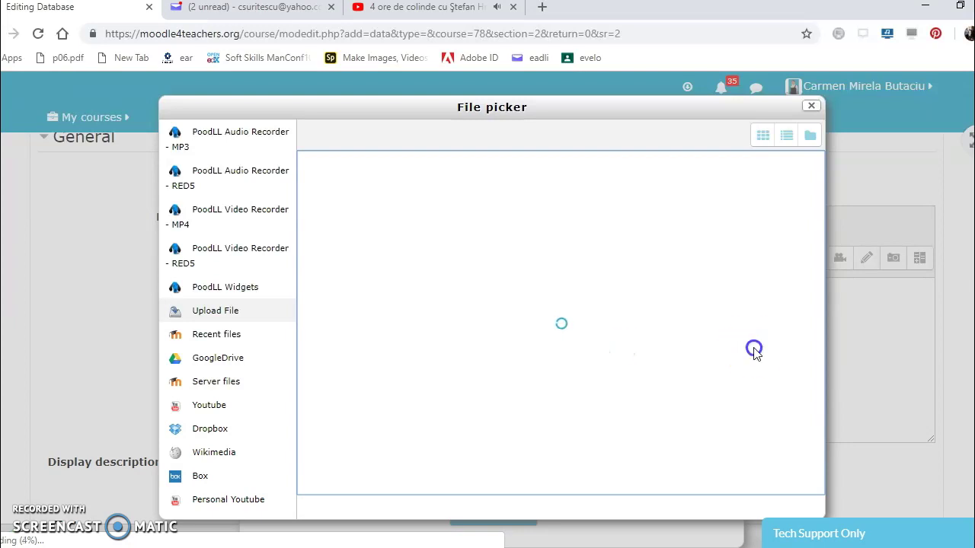